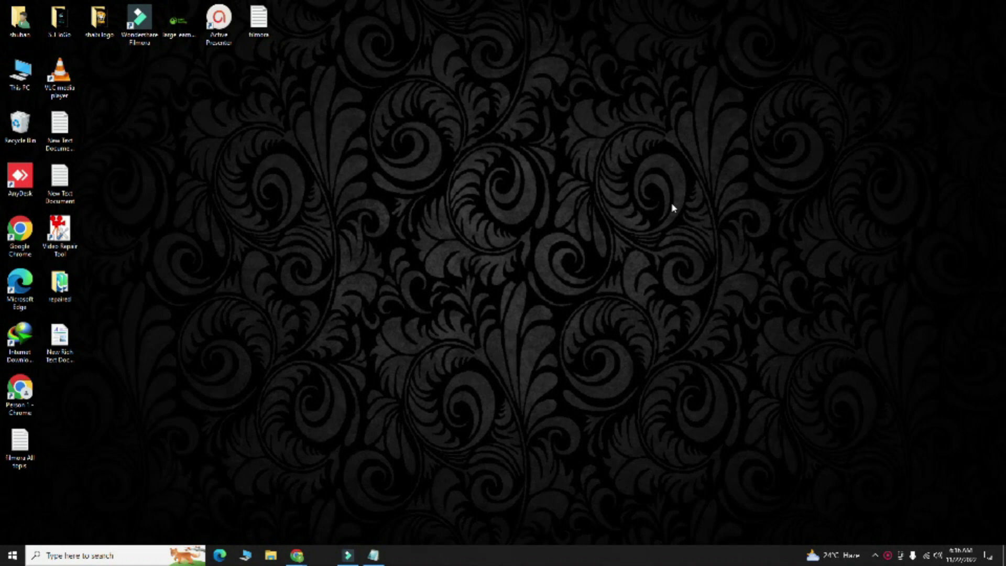
{"action": "right_click", "coordinate": [556, 216]}
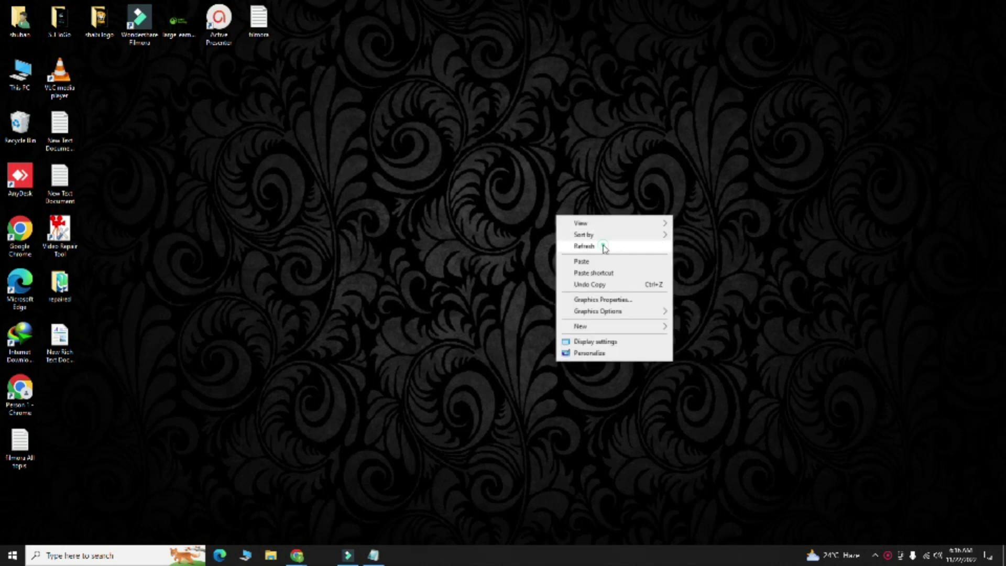
{"action": "left_click", "coordinate": [602, 246]}
{"action": "right_click", "coordinate": [603, 252]}
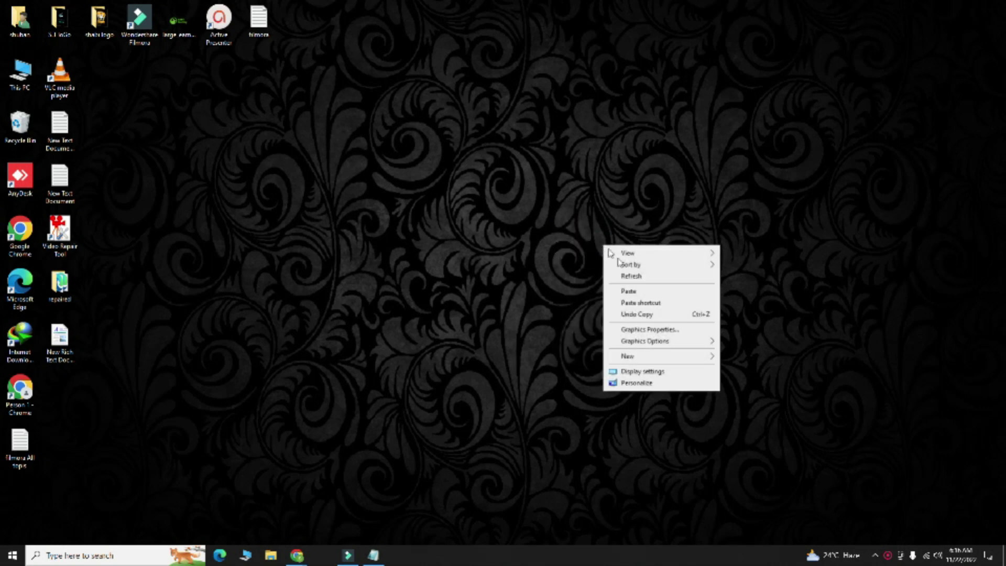
{"action": "left_click", "coordinate": [633, 274]}
{"action": "right_click", "coordinate": [634, 273]}
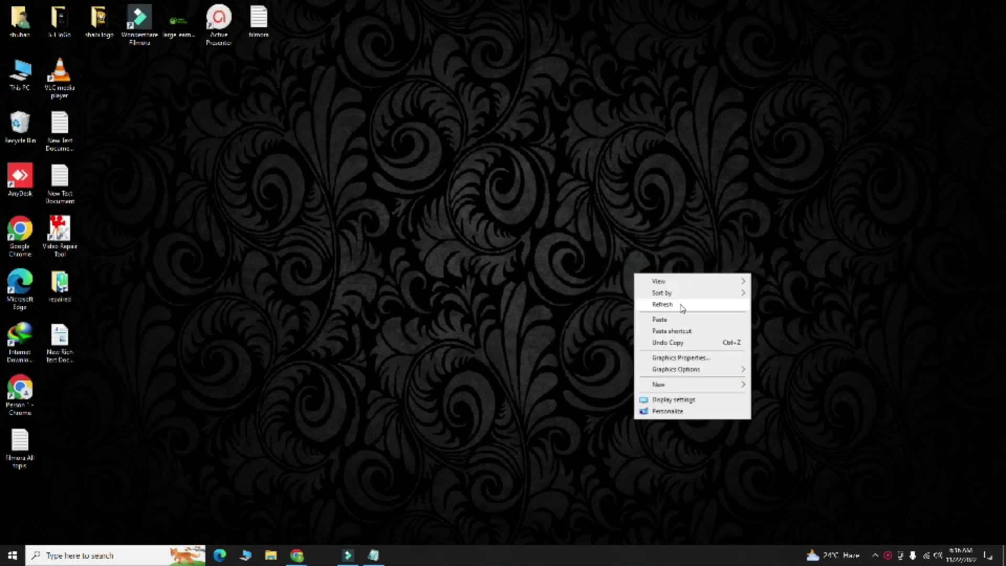
{"action": "left_click", "coordinate": [682, 308]}
{"action": "right_click", "coordinate": [679, 304]}
{"action": "left_click", "coordinate": [718, 336]}
{"action": "right_click", "coordinate": [720, 335]}
{"action": "left_click", "coordinate": [744, 364]}
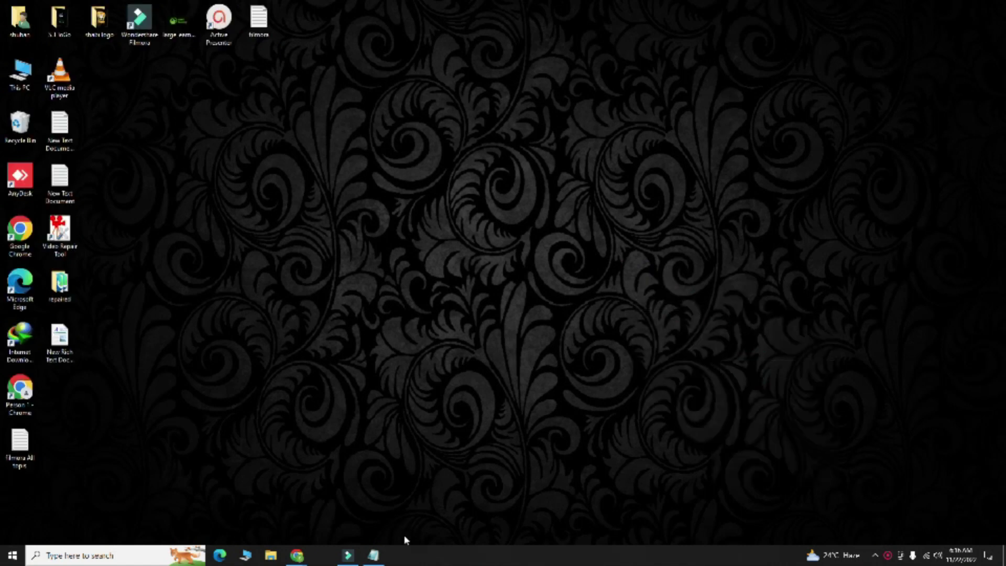
Switch to Filmora and import the XZEEZ Remix (Baby Driver) video from the Downloads Video folder.
{"action": "left_click", "coordinate": [348, 554]}
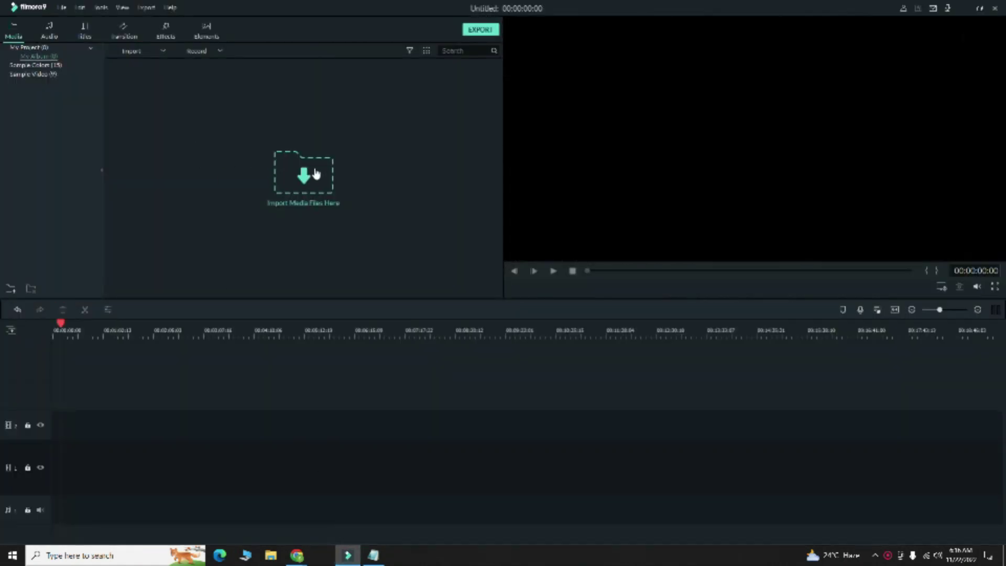
{"action": "left_click", "coordinate": [314, 175]}
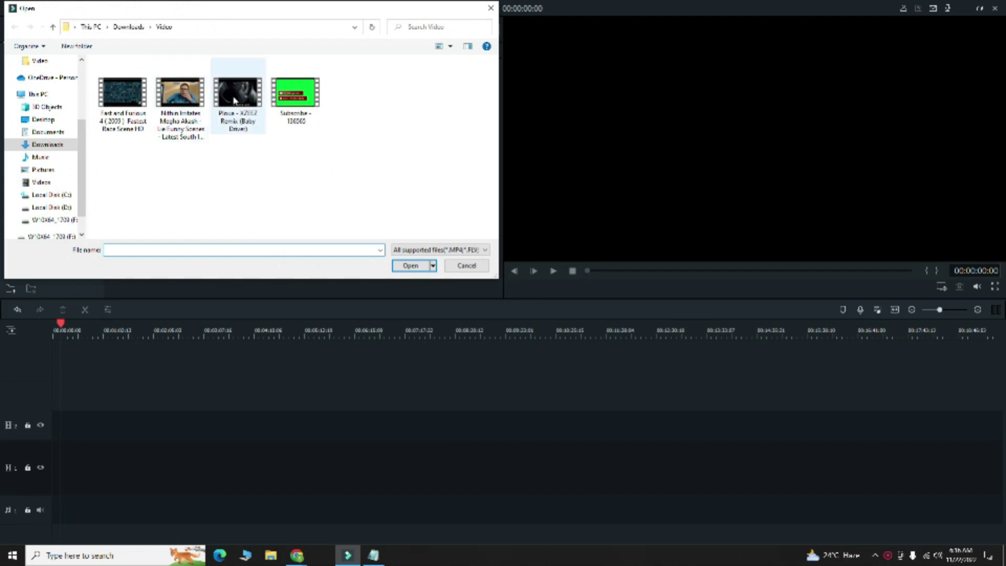
{"action": "left_click", "coordinate": [234, 100]}
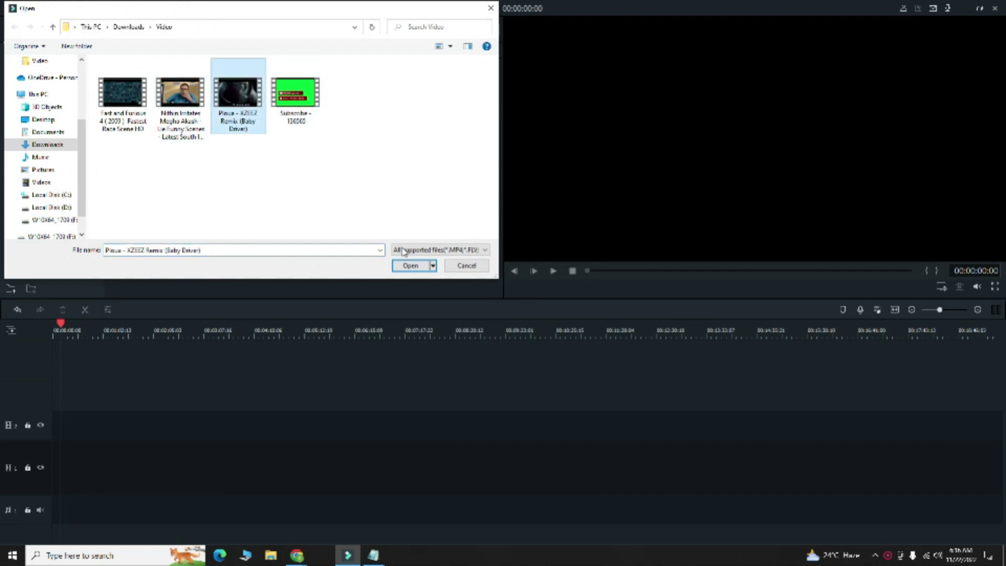
{"action": "left_click", "coordinate": [411, 265]}
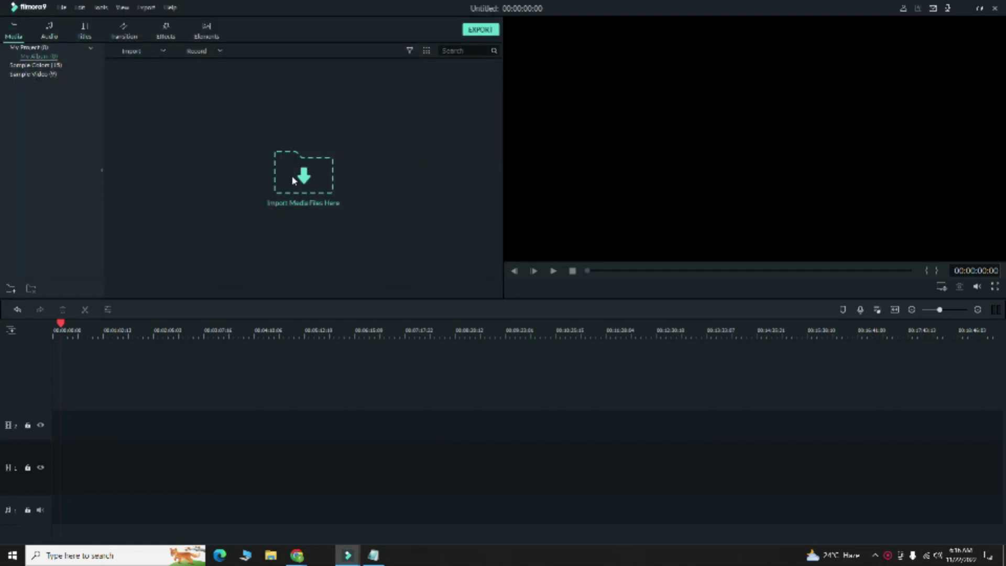
Place the imported video at the start of the first video track, matching the project settings to the media, and return the playhead to 00:00:00:00.
{"action": "left_click_drag", "start_coordinate": [172, 112], "coordinate": [56, 467]}
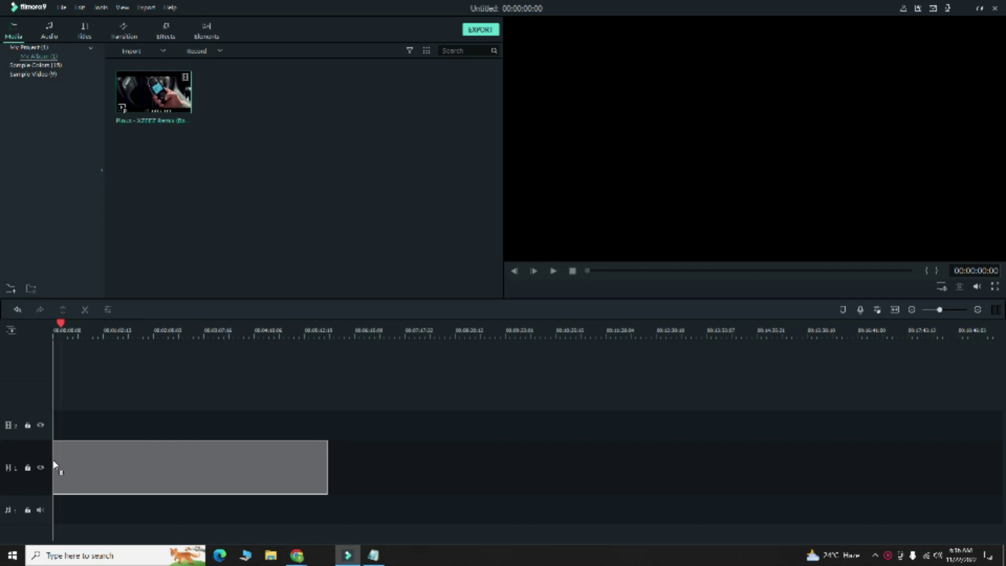
{"action": "left_click_drag", "start_coordinate": [57, 439], "coordinate": [57, 440]}
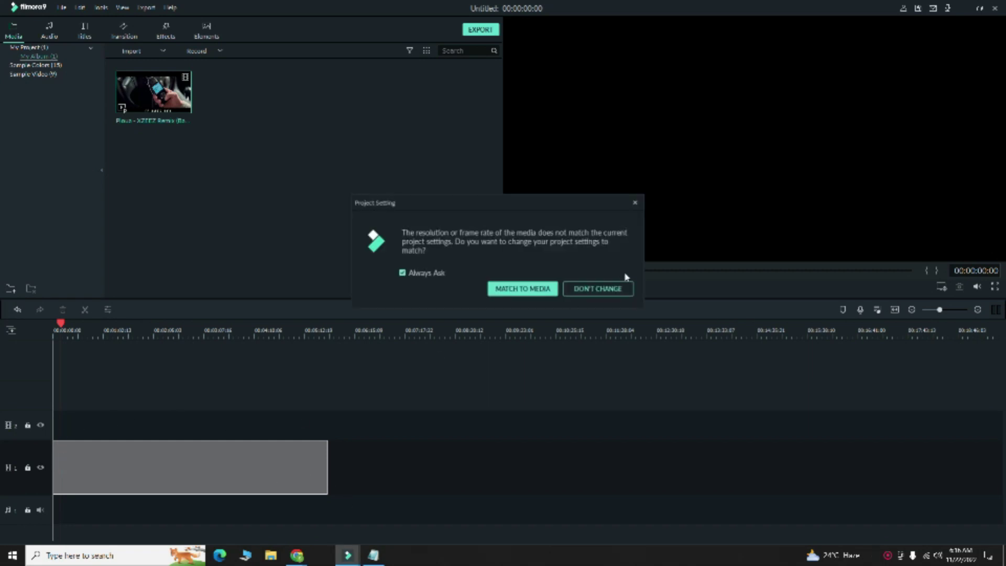
{"action": "left_click", "coordinate": [529, 288]}
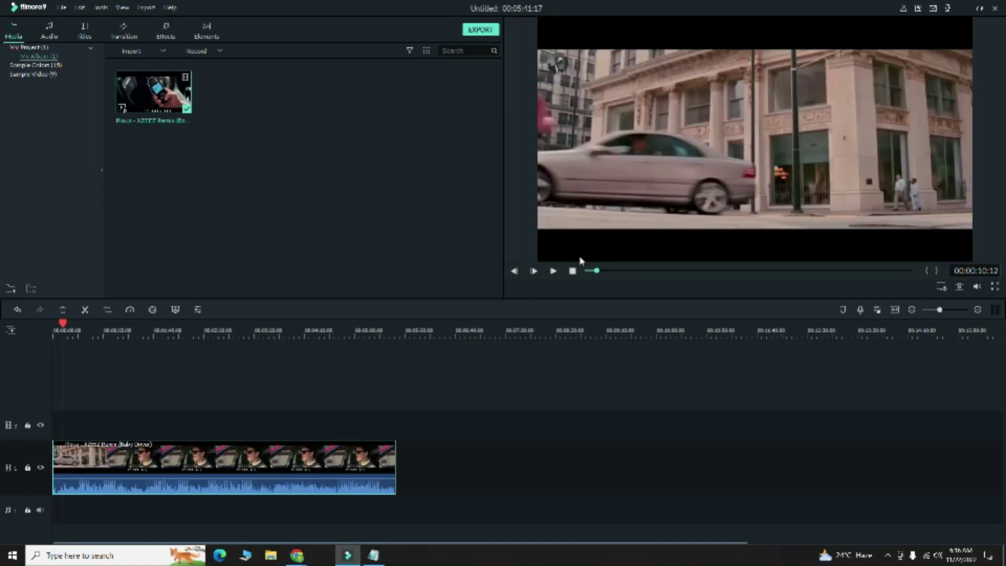
{"action": "left_click_drag", "start_coordinate": [598, 273], "coordinate": [557, 279]}
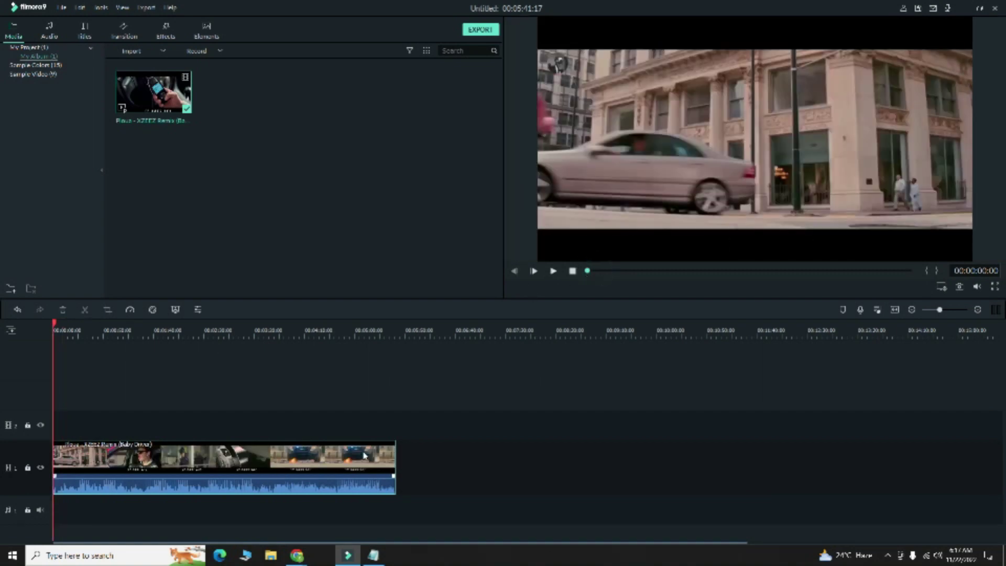
Adjust the timeline scale until the whole video clip spans most of the timeline's width.
{"action": "left_click", "coordinate": [976, 310]}
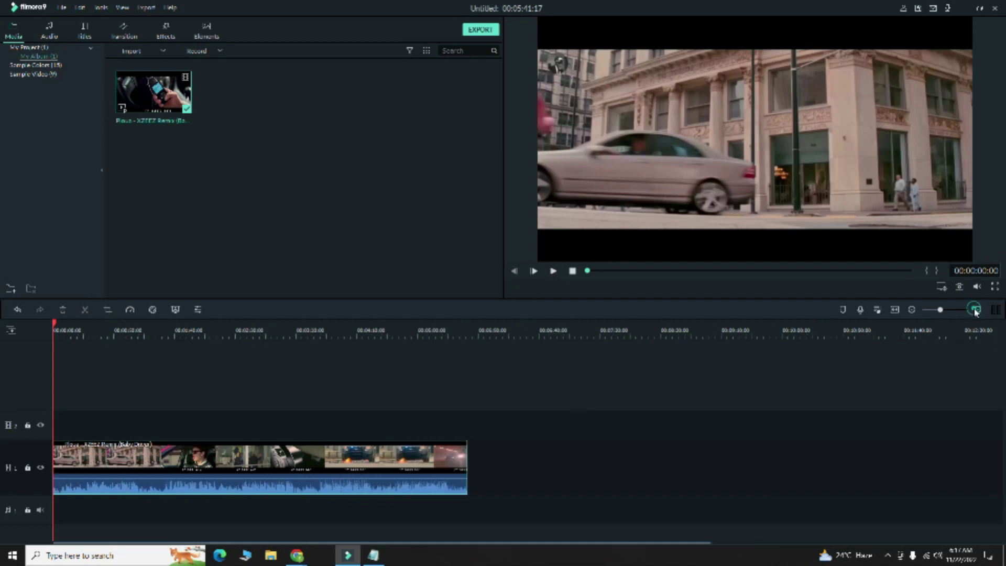
{"action": "left_click", "coordinate": [977, 310]}
{"action": "left_click", "coordinate": [976, 310]}
{"action": "left_click", "coordinate": [977, 310]}
{"action": "left_click", "coordinate": [977, 310]}
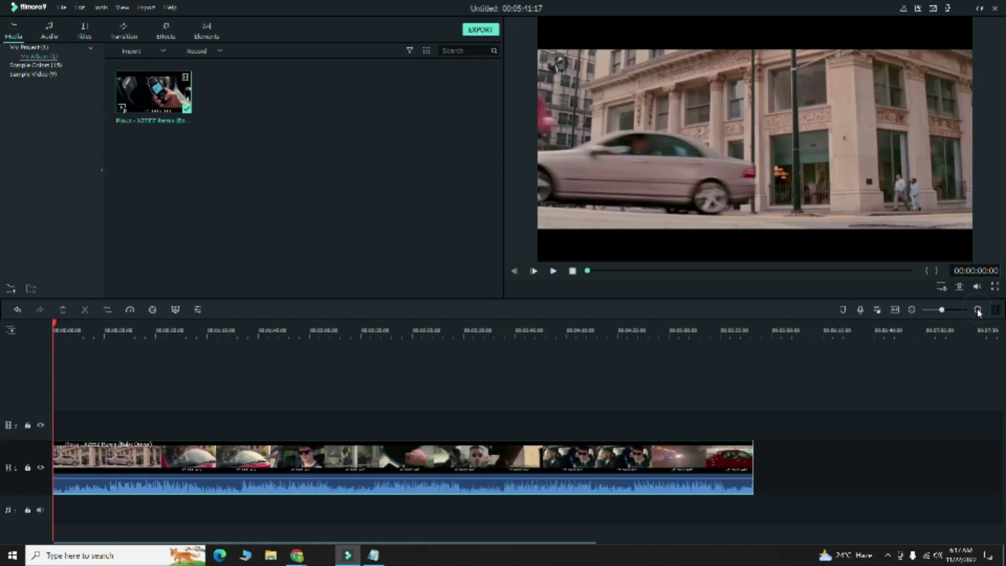
{"action": "left_click", "coordinate": [977, 310]}
{"action": "left_click", "coordinate": [977, 310]}
{"action": "left_click", "coordinate": [913, 310]}
{"action": "left_click", "coordinate": [912, 309]}
{"action": "left_click", "coordinate": [913, 310]}
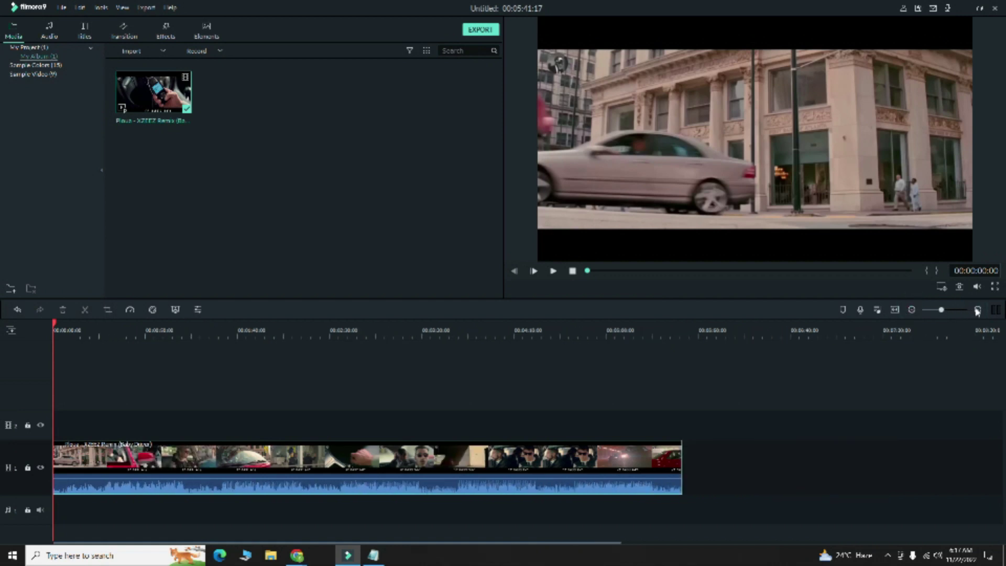
{"action": "left_click_drag", "start_coordinate": [923, 330], "coordinate": [1001, 340]}
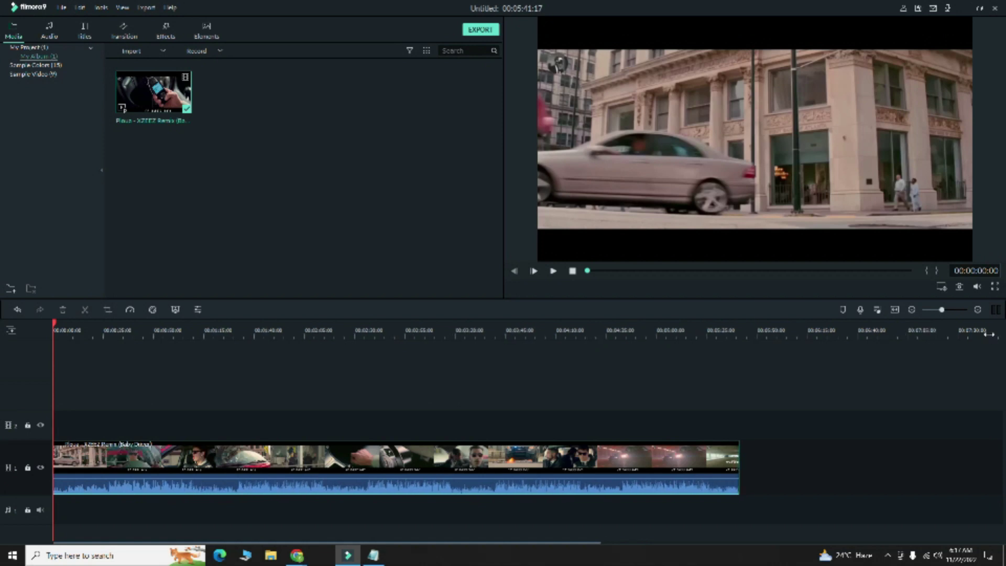
{"action": "left_click_drag", "start_coordinate": [797, 335], "coordinate": [760, 335]}
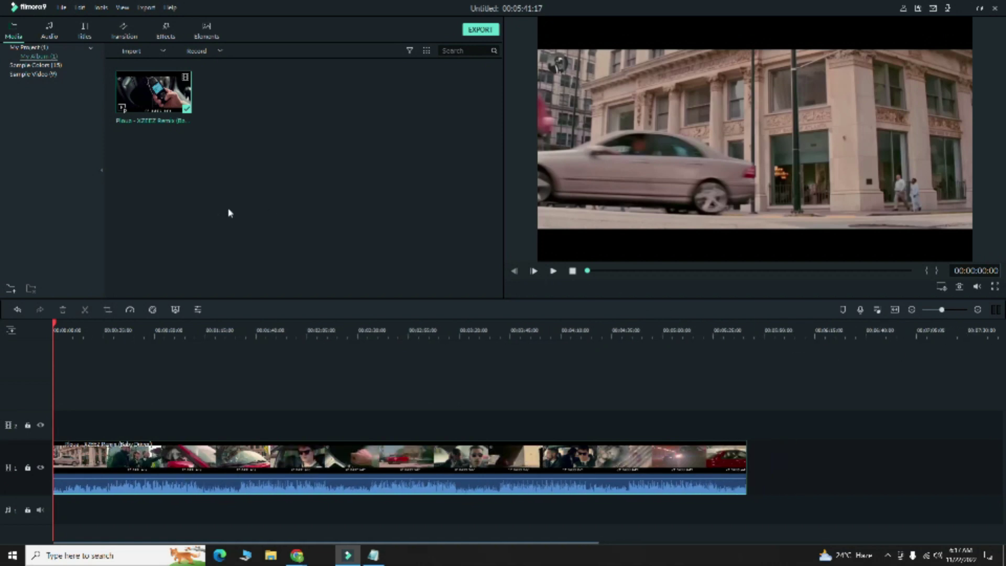
Look through the Elements library and preview the Element Love 3 animation.
{"action": "left_click", "coordinate": [204, 32]}
{"action": "scroll", "coordinate": [254, 128], "scroll_direction": "down", "scroll_amount": 3}
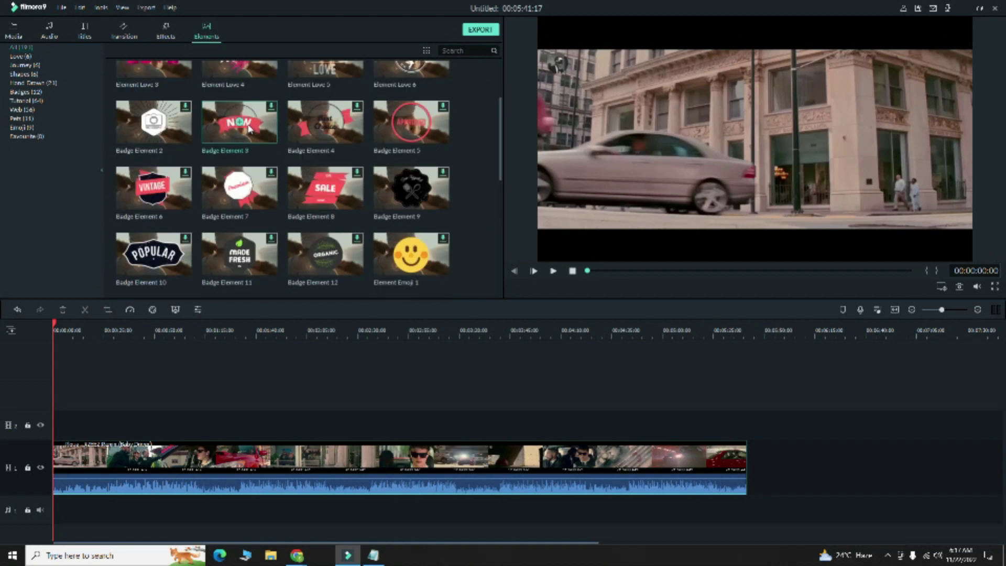
{"action": "scroll", "coordinate": [237, 116], "scroll_direction": "up", "scroll_amount": 2}
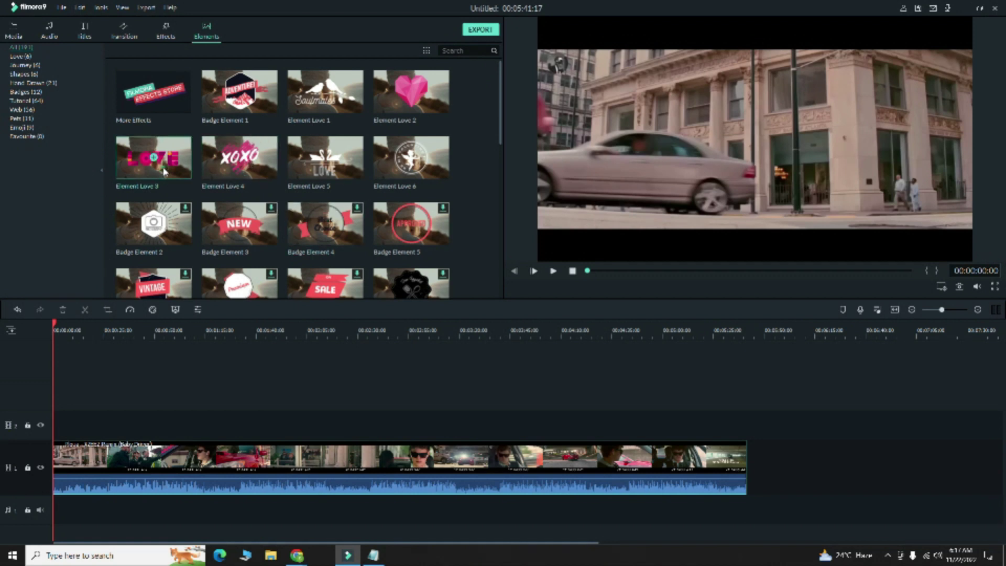
{"action": "left_click", "coordinate": [178, 166]}
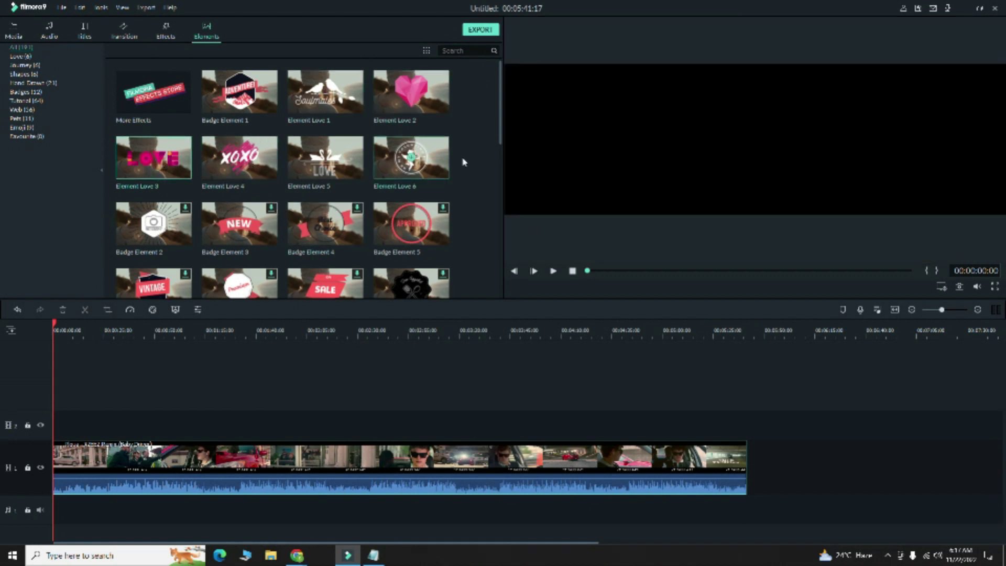
{"action": "left_click", "coordinate": [553, 272]}
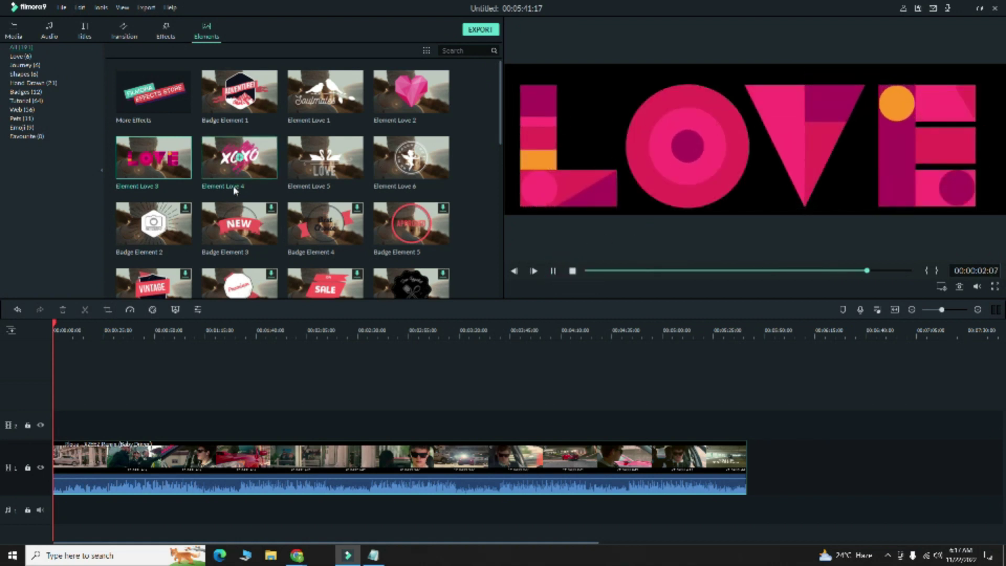
Add Element Love 3 at the start of the second video track, shrink it and place it in the upper left of the video frame.
{"action": "left_click_drag", "start_coordinate": [184, 165], "coordinate": [52, 423]}
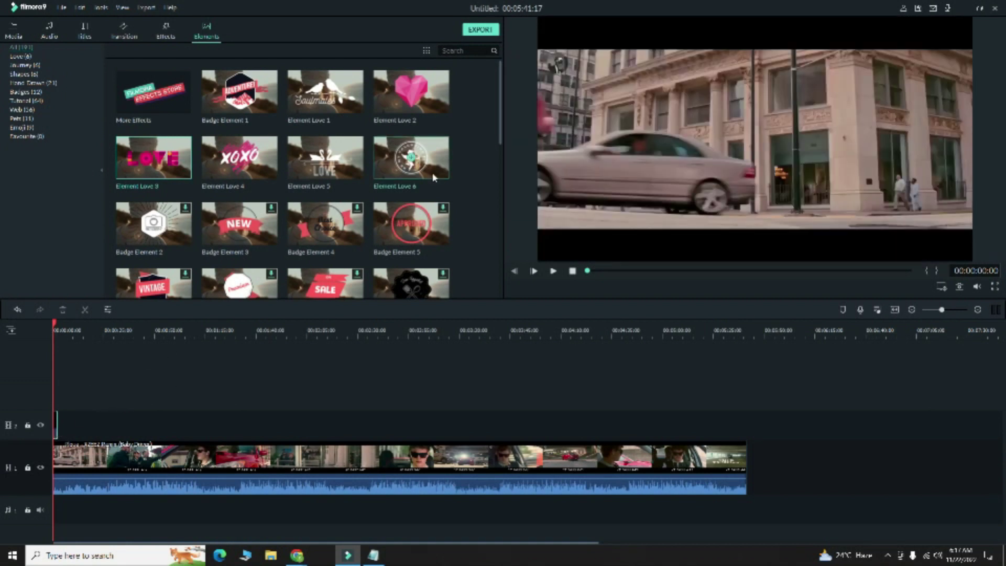
{"action": "left_click", "coordinate": [688, 141]}
{"action": "left_click_drag", "start_coordinate": [540, 204], "coordinate": [588, 56]}
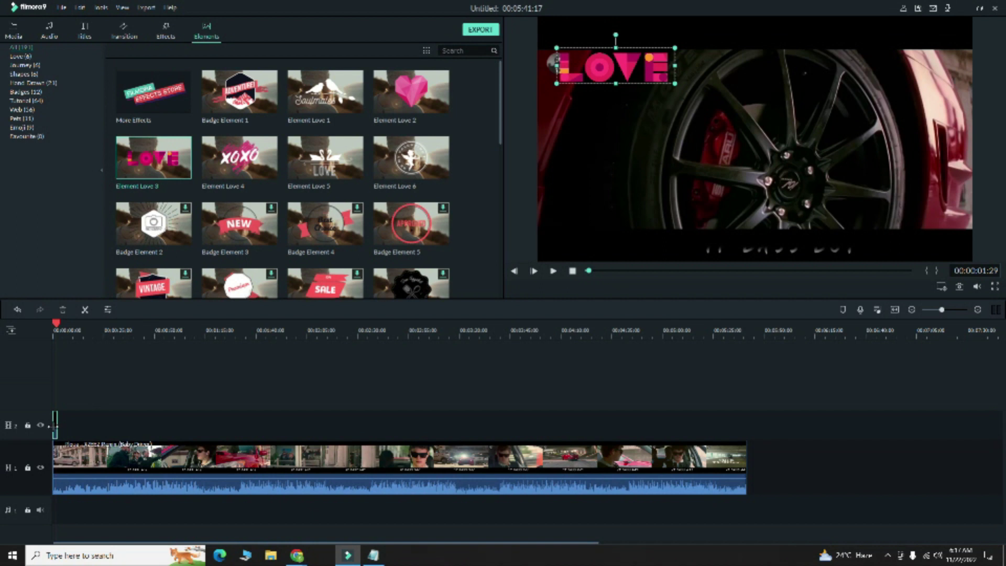
Try adjusting the LOVE clip's end on the timeline and undo the last two changes to the element.
{"action": "mouse_move", "coordinate": [56, 426]}
{"action": "left_mouse_down"}
{"action": "mouse_move", "coordinate": [78, 429]}
{"action": "mouse_move", "coordinate": [59, 422]}
{"action": "left_mouse_up"}
{"action": "left_click", "coordinate": [17, 309]}
{"action": "left_click", "coordinate": [17, 310]}
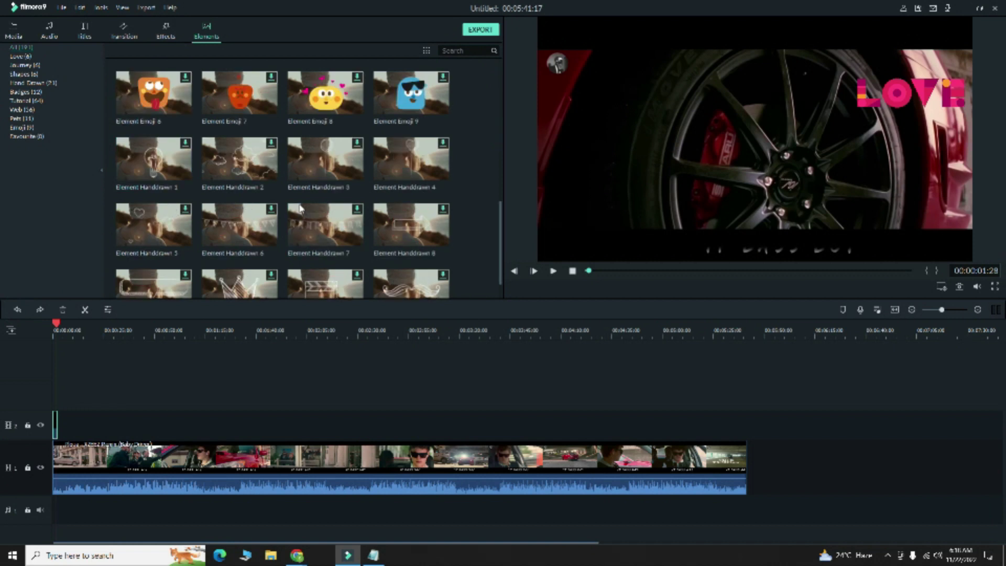
Set the playhead to about 00:00:39:20 and browse the full list of elements for another graphic.
{"action": "scroll", "coordinate": [309, 199], "scroll_direction": "down", "scroll_amount": 1}
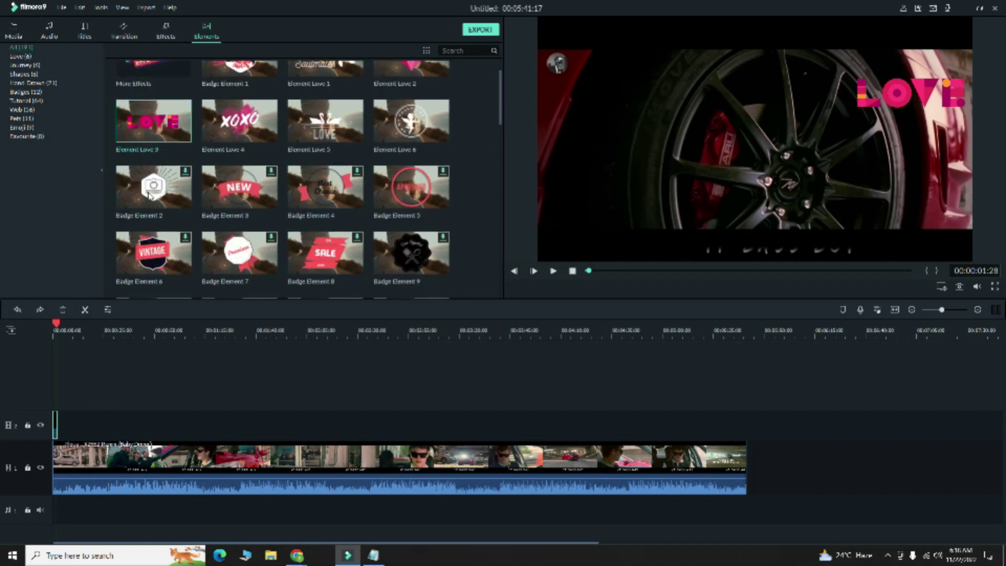
{"action": "scroll", "coordinate": [241, 191], "scroll_direction": "down", "scroll_amount": 3}
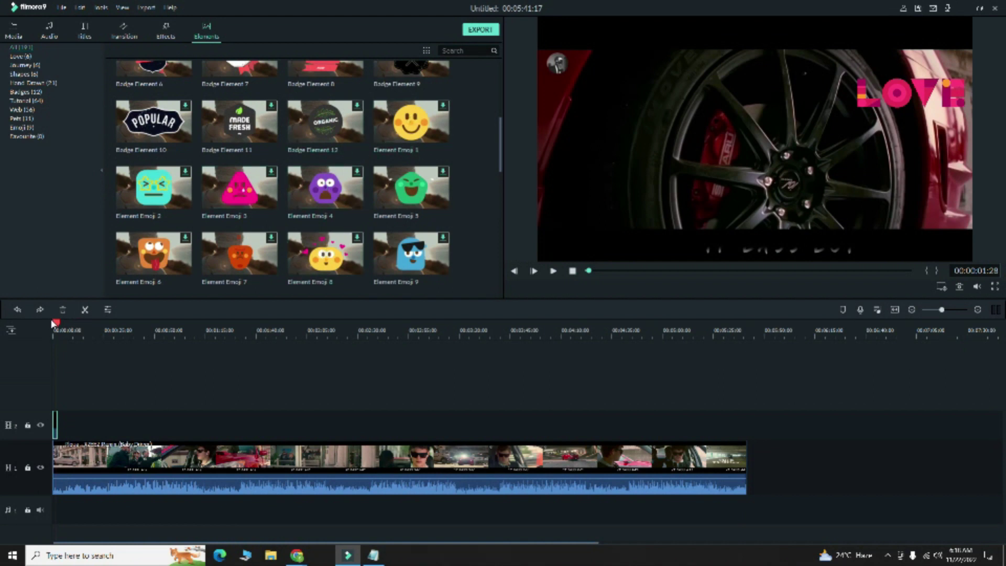
{"action": "left_click_drag", "start_coordinate": [56, 325], "coordinate": [132, 326]}
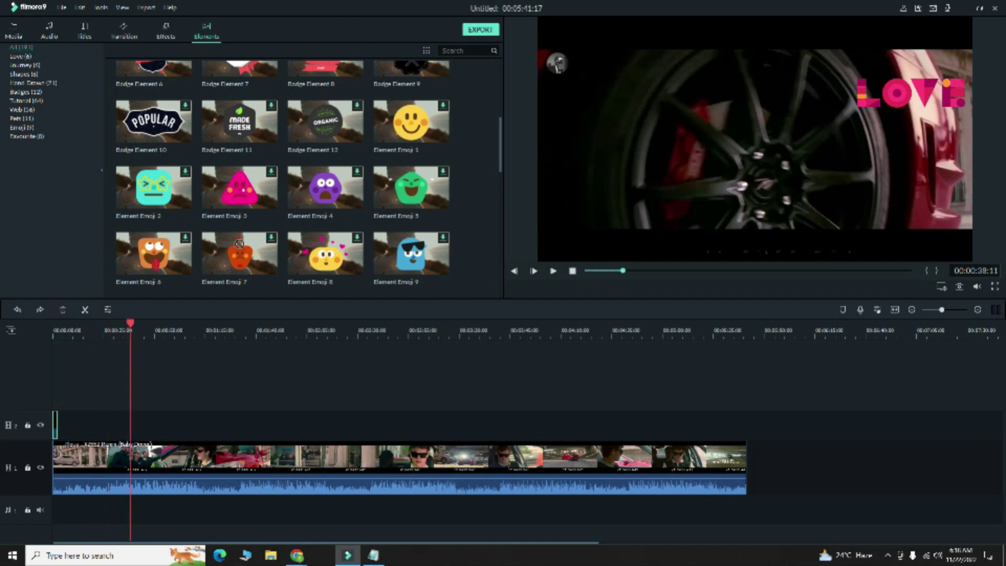
{"action": "scroll", "coordinate": [317, 199], "scroll_direction": "down", "scroll_amount": 3}
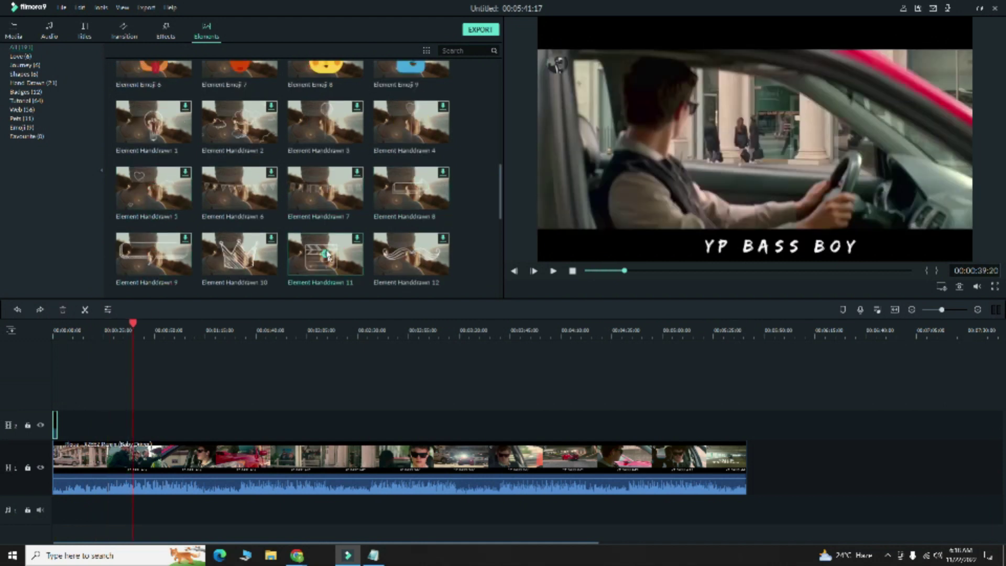
{"action": "scroll", "coordinate": [398, 178], "scroll_direction": "down", "scroll_amount": 10}
{"action": "scroll", "coordinate": [399, 178], "scroll_direction": "up", "scroll_amount": 5}
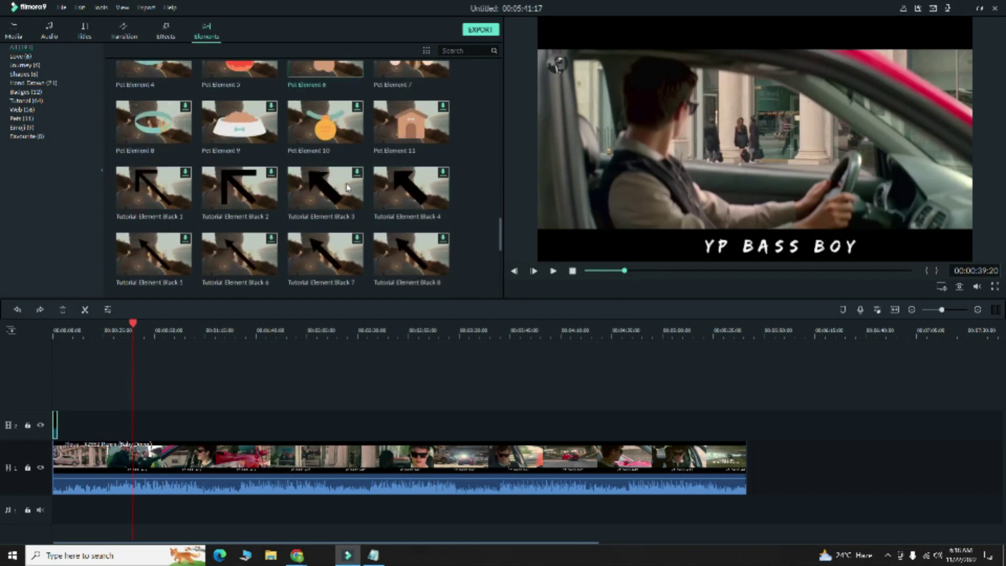
Look through the Emoji, Pets and Web element categories.
{"action": "left_click", "coordinate": [30, 129]}
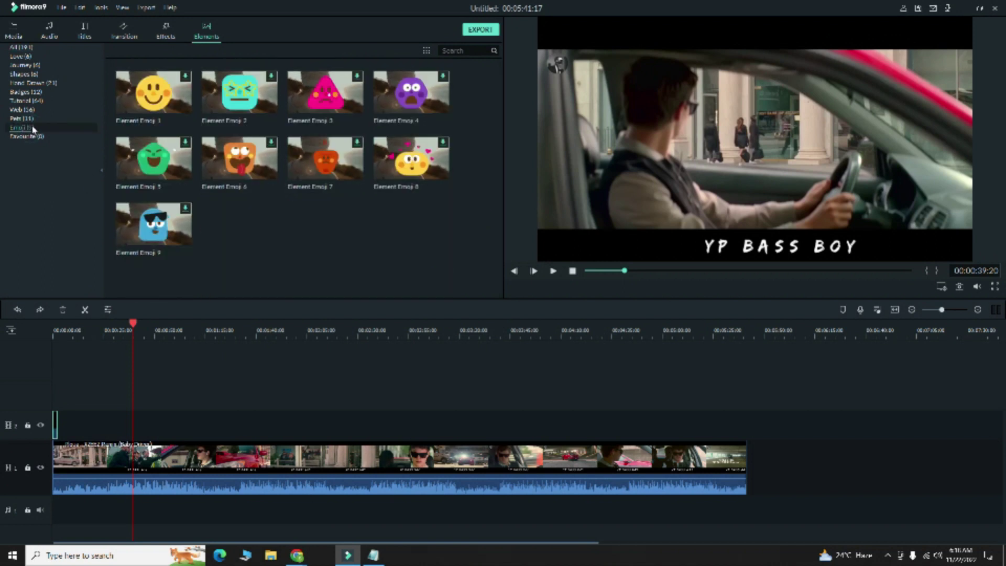
{"action": "left_click", "coordinate": [33, 119]}
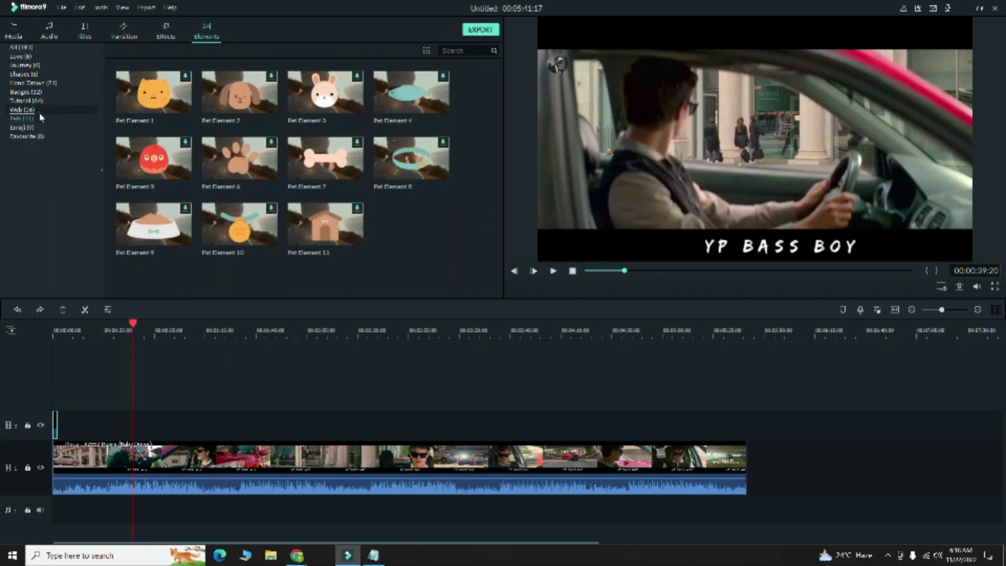
{"action": "left_click", "coordinate": [40, 112]}
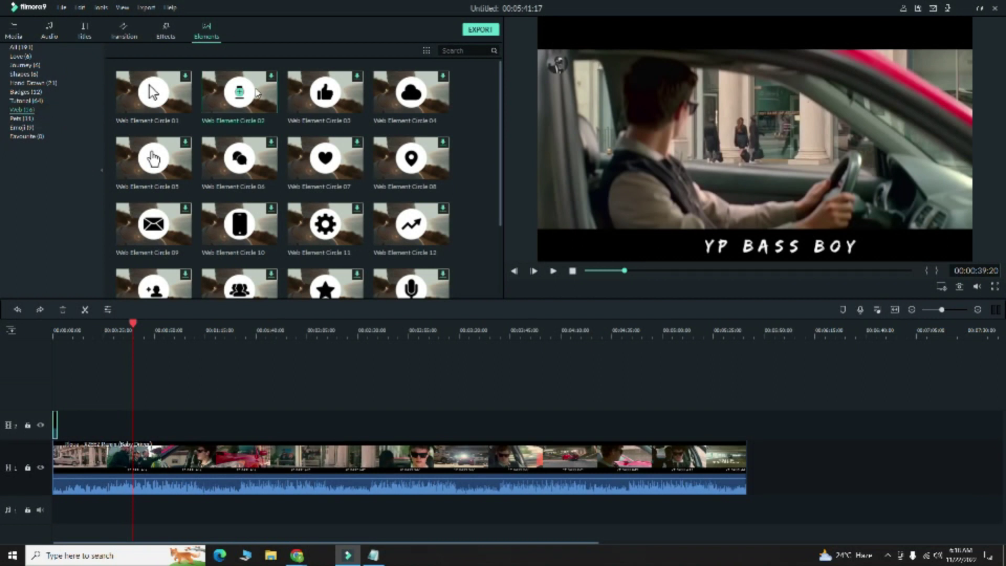
Download Web Element Circle 03 and place it on the second video track just before the playhead at 00:00:39:20.
{"action": "left_click", "coordinate": [362, 80]}
{"action": "right_click", "coordinate": [360, 80]}
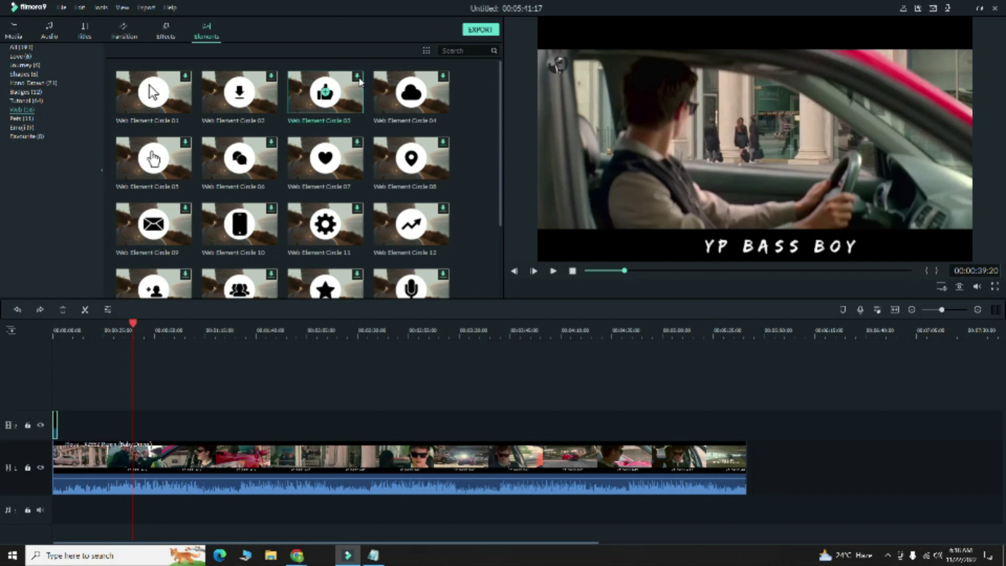
{"action": "left_click", "coordinate": [340, 95]}
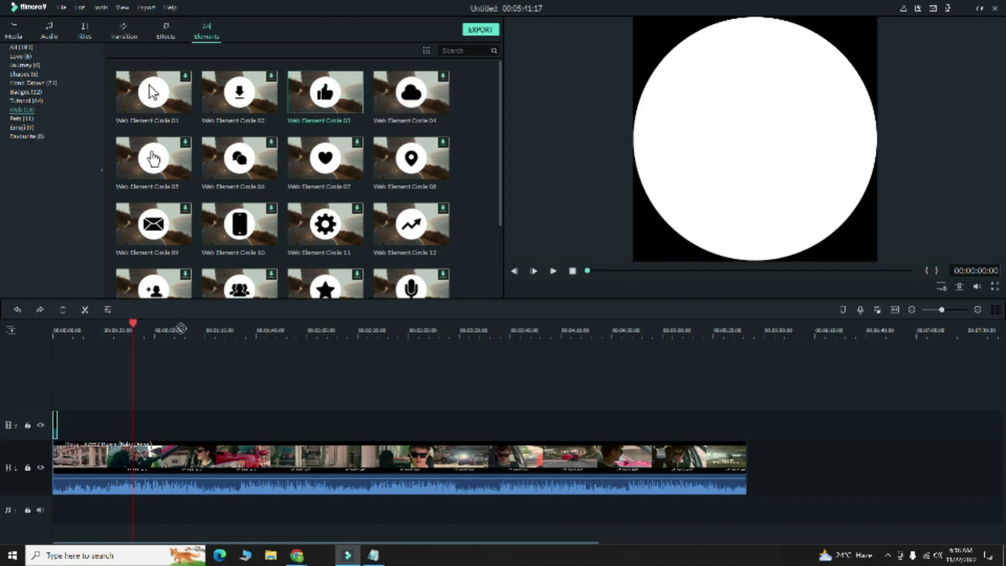
{"action": "left_click_drag", "start_coordinate": [55, 425], "coordinate": [130, 443]}
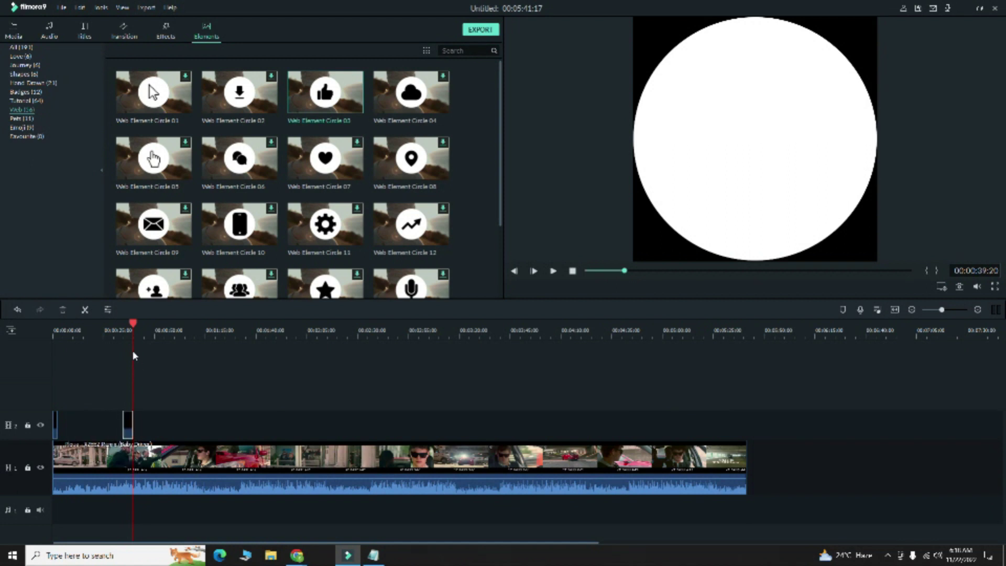
At 00:00:36:03, shrink the thumbs-up element to about a third of its size and move it to the frame's lower-left corner.
{"action": "left_click_drag", "start_coordinate": [126, 323], "coordinate": [123, 338]}
{"action": "left_click", "coordinate": [718, 181]}
{"action": "double_click", "coordinate": [731, 235]}
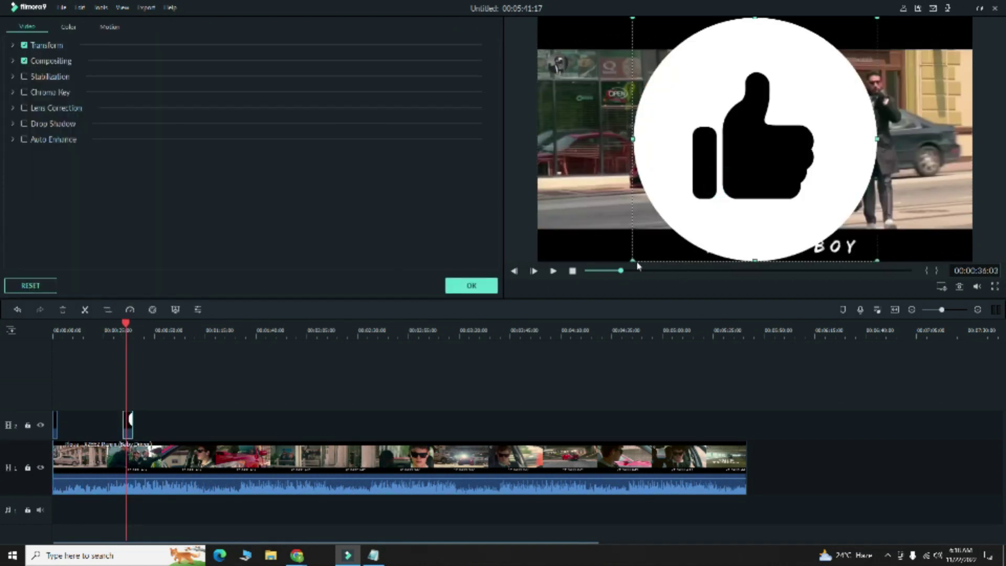
{"action": "left_click_drag", "start_coordinate": [636, 253], "coordinate": [915, 97]}
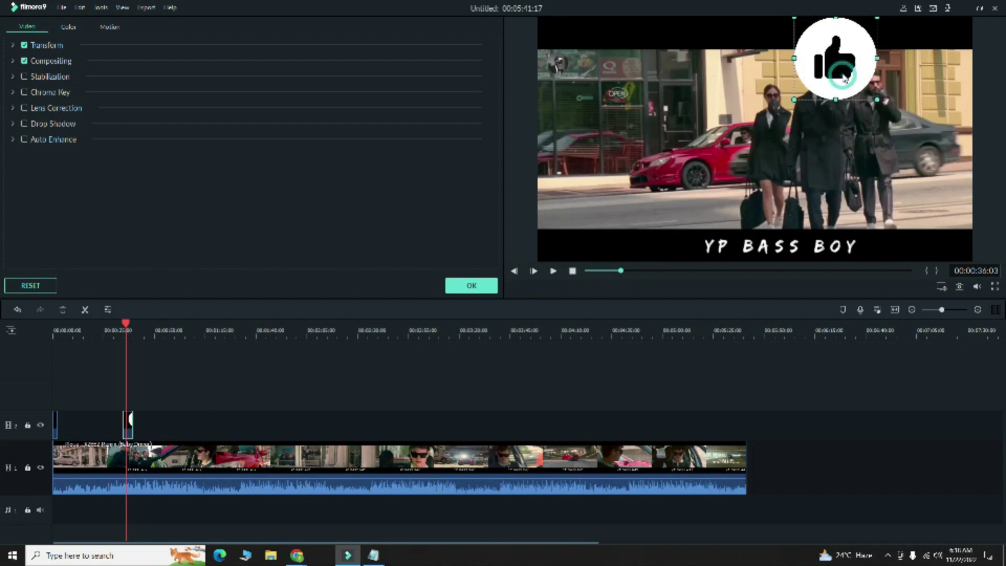
{"action": "left_click_drag", "start_coordinate": [844, 80], "coordinate": [588, 234]}
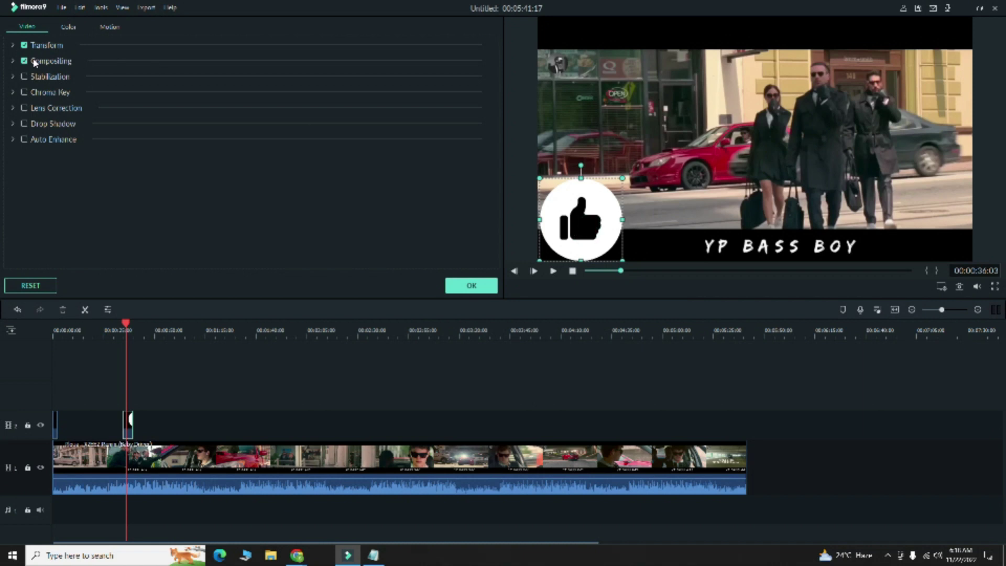
{"action": "left_click", "coordinate": [60, 28]}
{"action": "left_click", "coordinate": [39, 26]}
Play back the stretch from about 00:00:28 to 00:00:40 to check the thumbs-up overlay, and close its settings.
{"action": "left_click", "coordinate": [126, 324]}
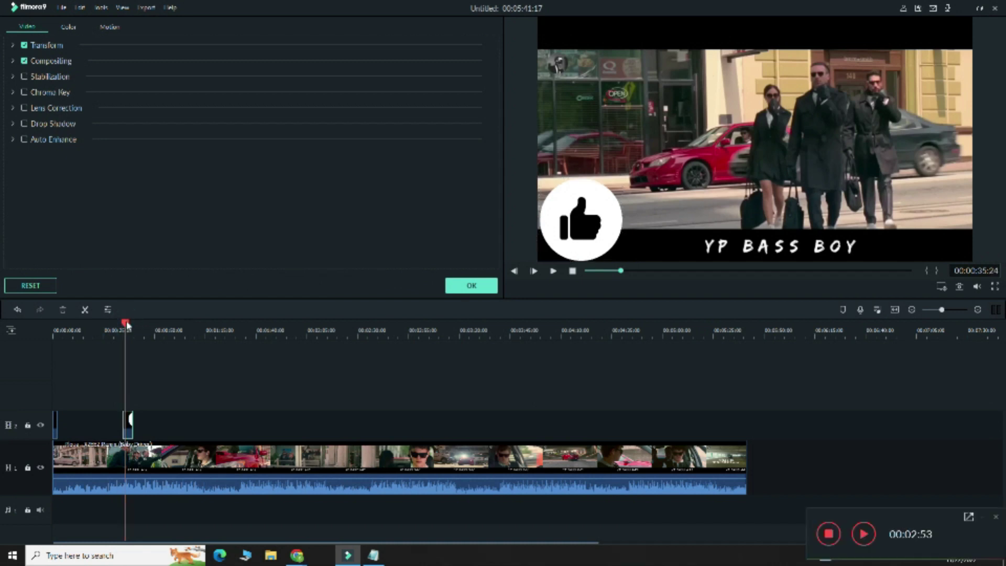
{"action": "left_click", "coordinate": [555, 271]}
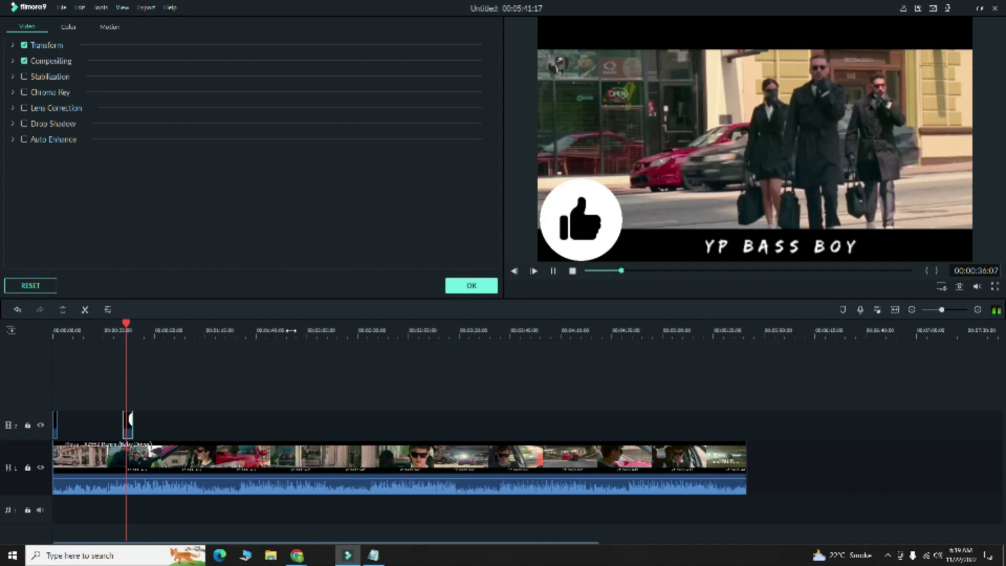
{"action": "left_click", "coordinate": [118, 332]}
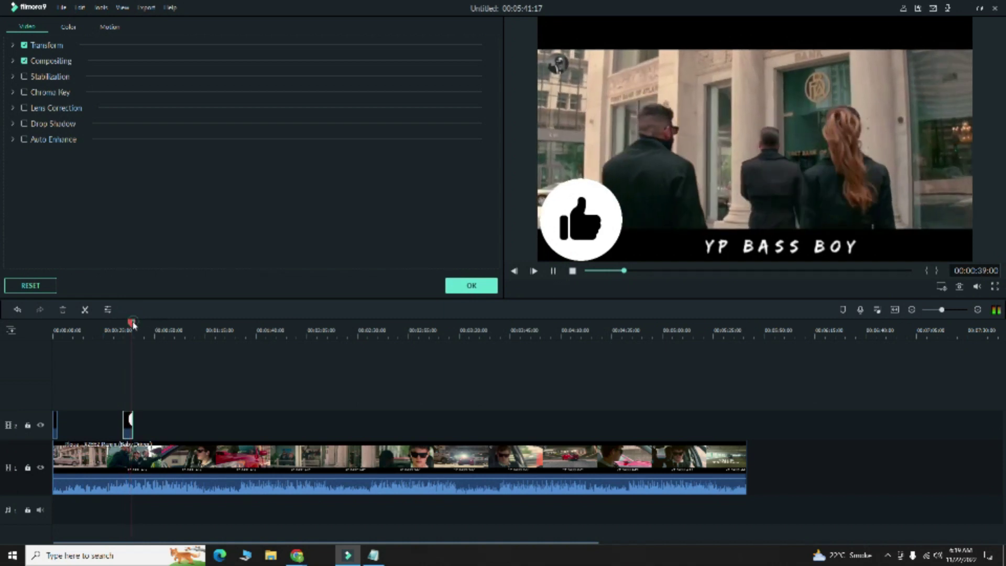
{"action": "left_click_drag", "start_coordinate": [118, 333], "coordinate": [131, 333]}
{"action": "left_click", "coordinate": [554, 270]}
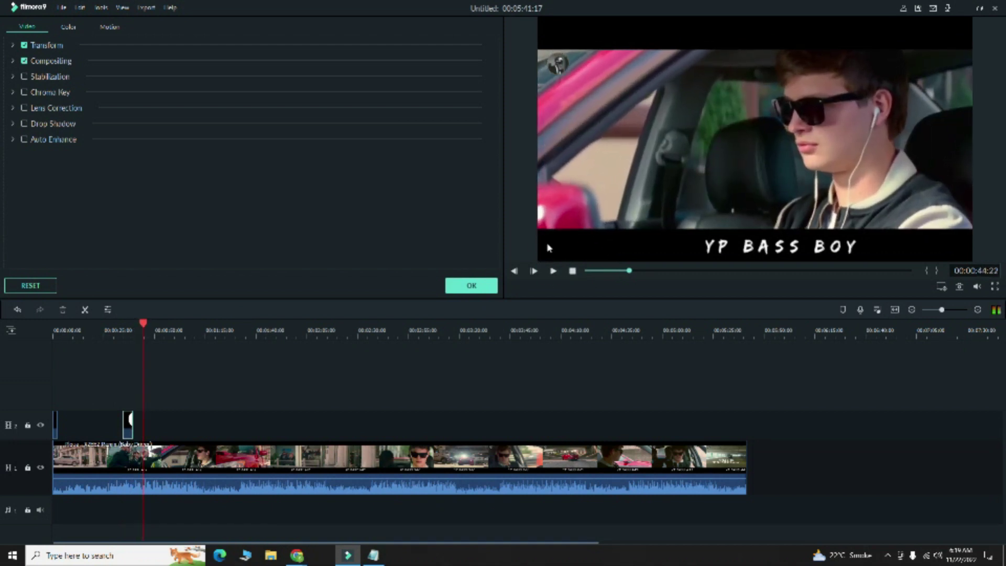
{"action": "left_click", "coordinate": [627, 271]}
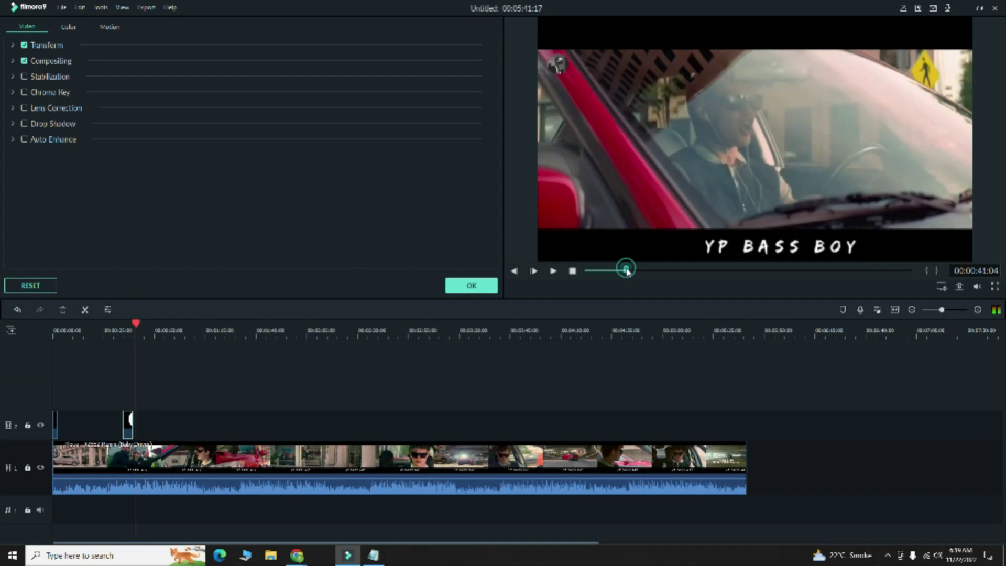
{"action": "left_click_drag", "start_coordinate": [626, 271], "coordinate": [616, 273]}
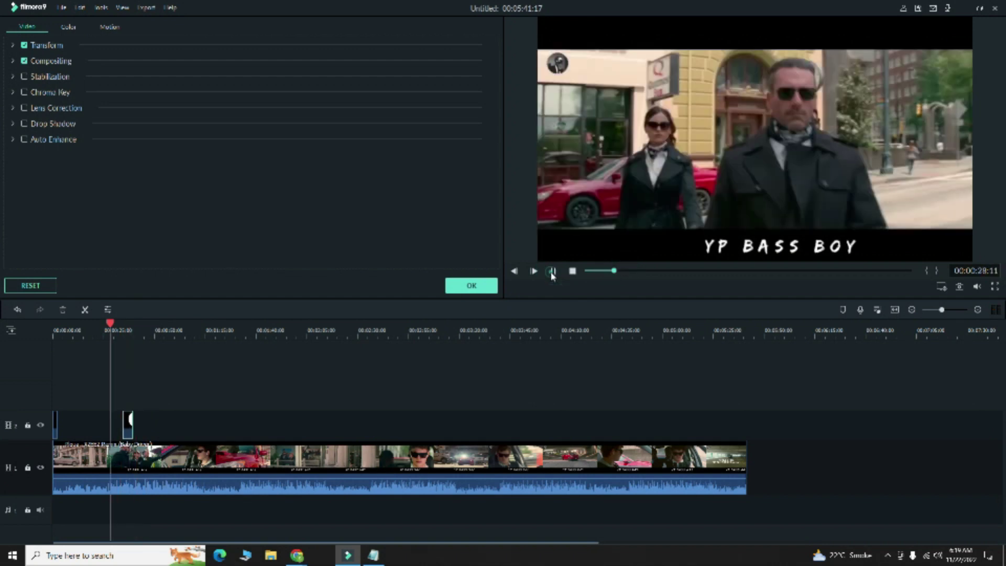
{"action": "left_click", "coordinate": [552, 271]}
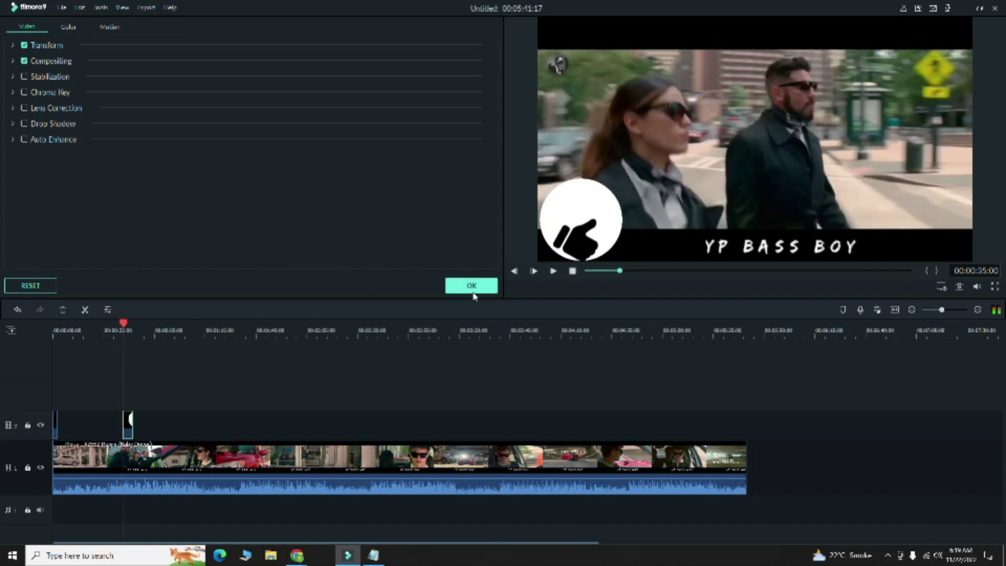
{"action": "left_click", "coordinate": [472, 285]}
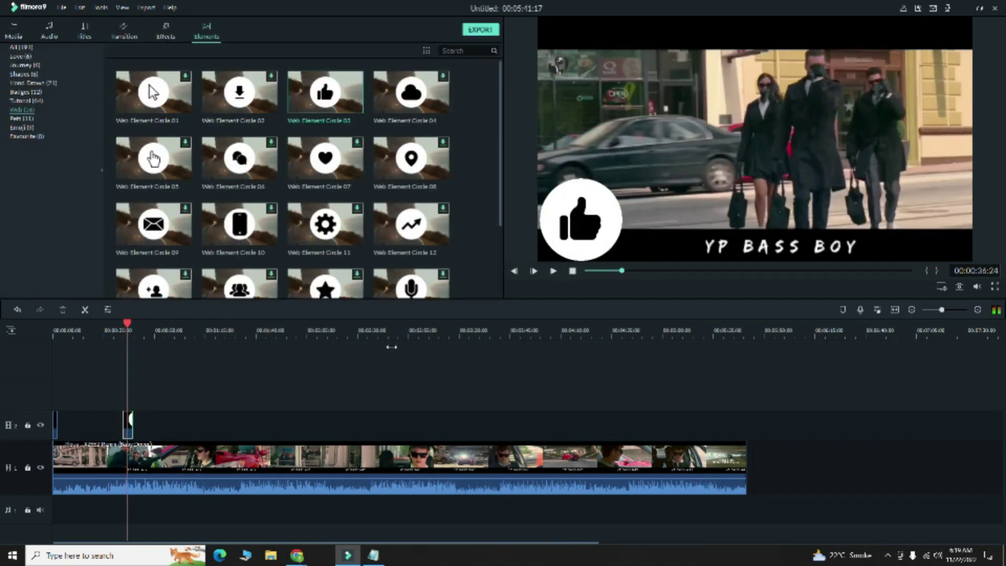
{"action": "left_click", "coordinate": [555, 272]}
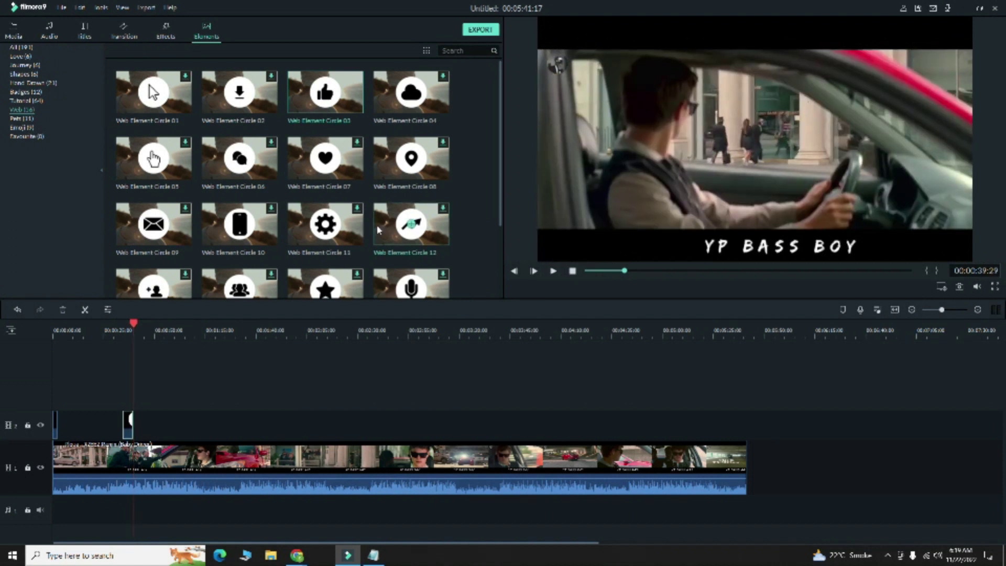
Find Web Element Clear 25 among the Web elements, download it and place it on the third video track at the timeline's start.
{"action": "scroll", "coordinate": [180, 187], "scroll_direction": "down", "scroll_amount": 8}
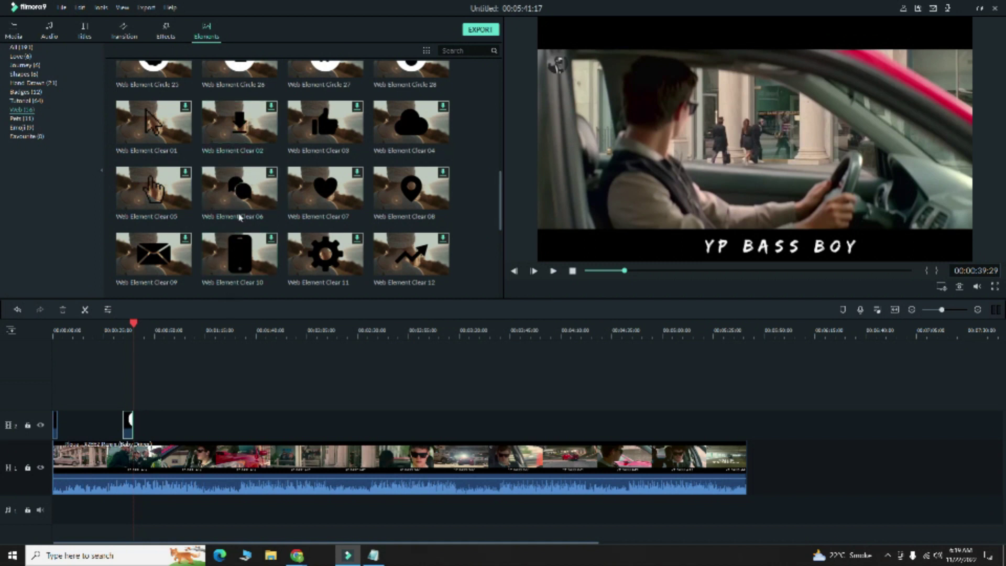
{"action": "left_click", "coordinate": [258, 123]}
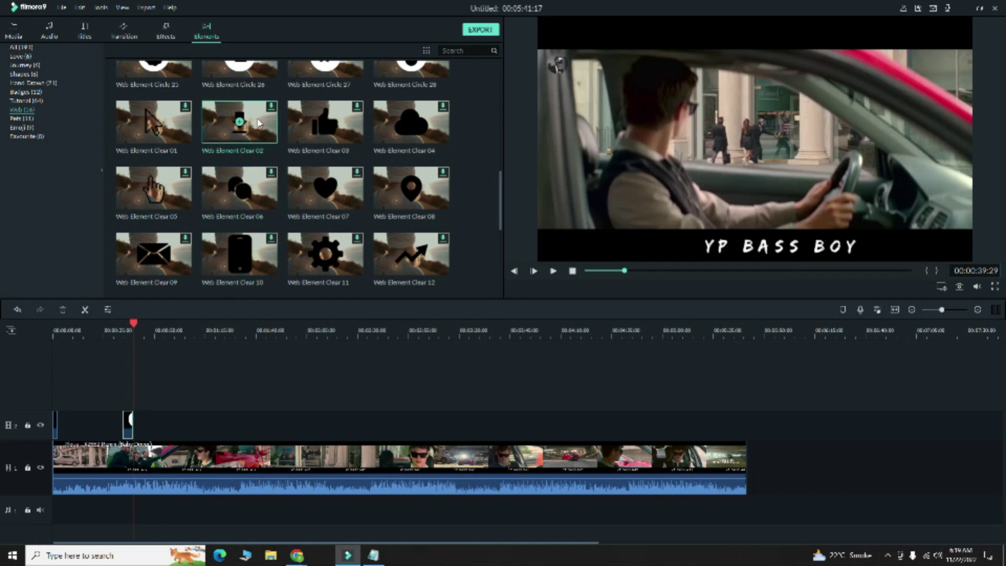
{"action": "scroll", "coordinate": [258, 123], "scroll_direction": "down", "scroll_amount": 5}
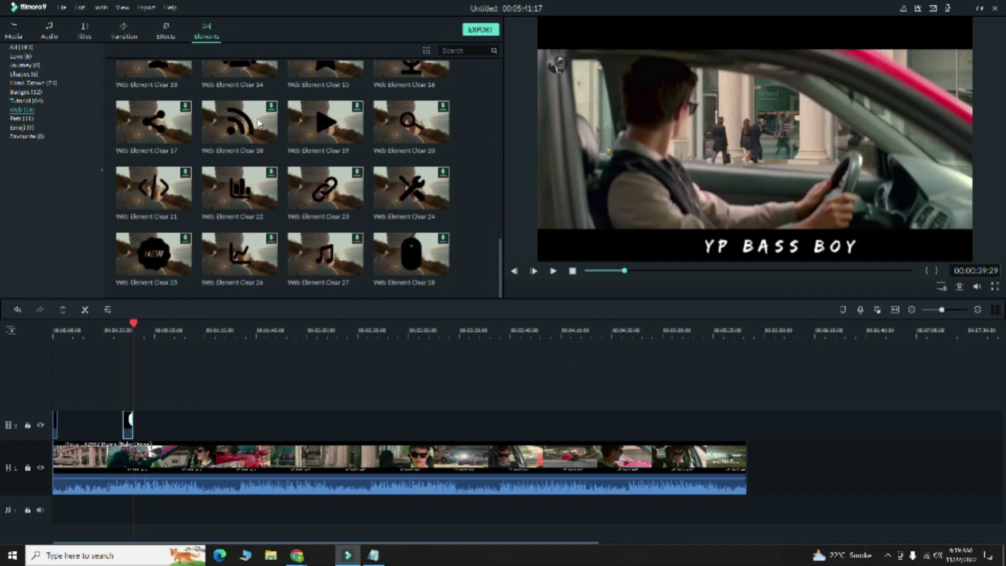
{"action": "scroll", "coordinate": [259, 123], "scroll_direction": "up", "scroll_amount": 4}
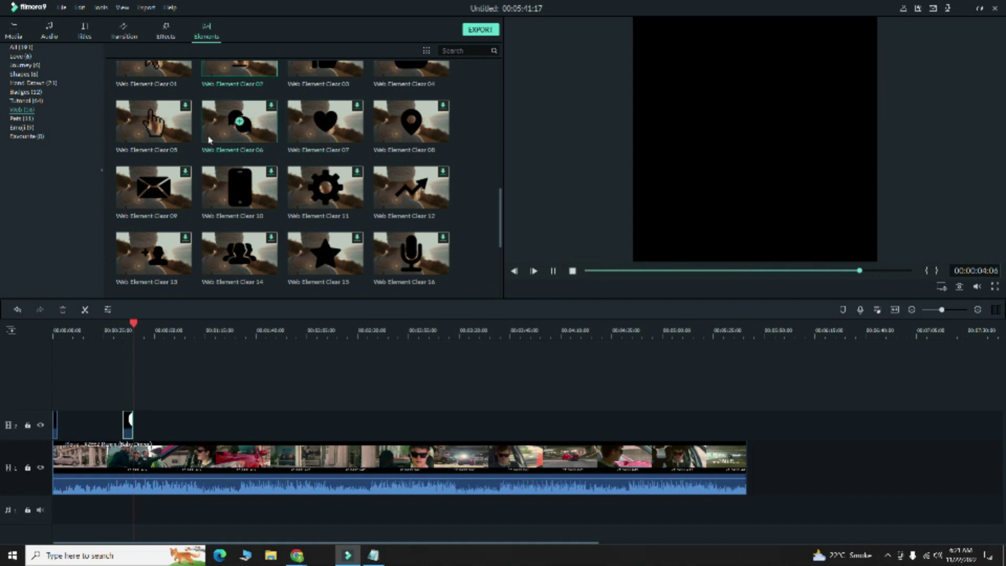
{"action": "scroll", "coordinate": [314, 167], "scroll_direction": "down", "scroll_amount": 3}
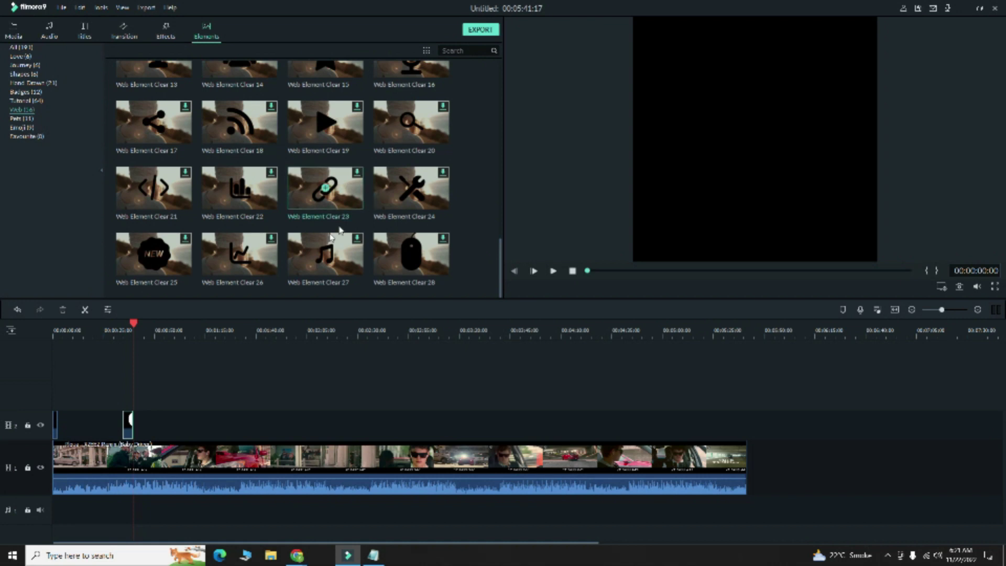
{"action": "left_click_drag", "start_coordinate": [170, 252], "coordinate": [51, 394]}
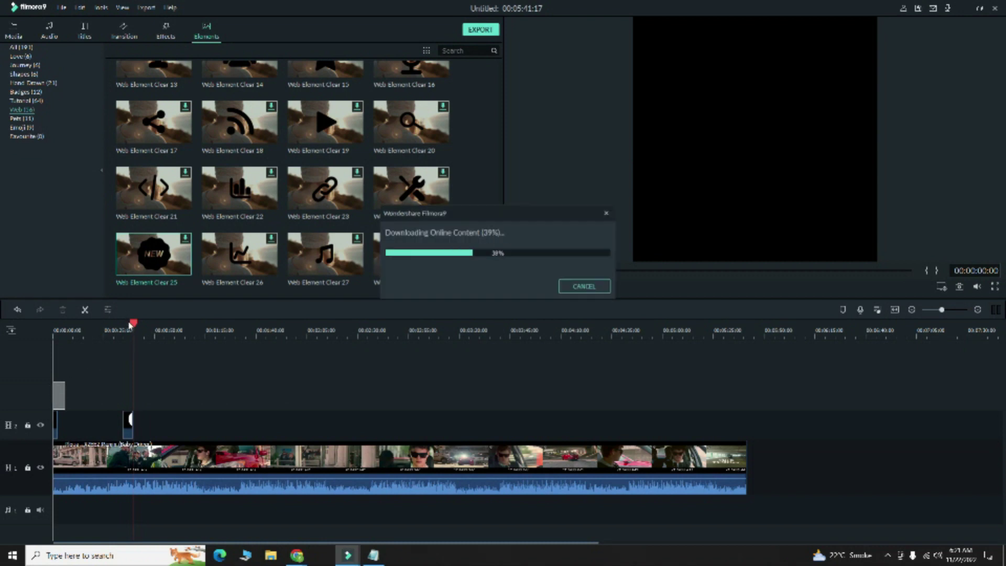
At 00:00:02:06, shrink the NEW badge to just over half its size and move it to the frame's lower right, below LOVE.
{"action": "left_click_drag", "start_coordinate": [134, 323], "coordinate": [54, 338]}
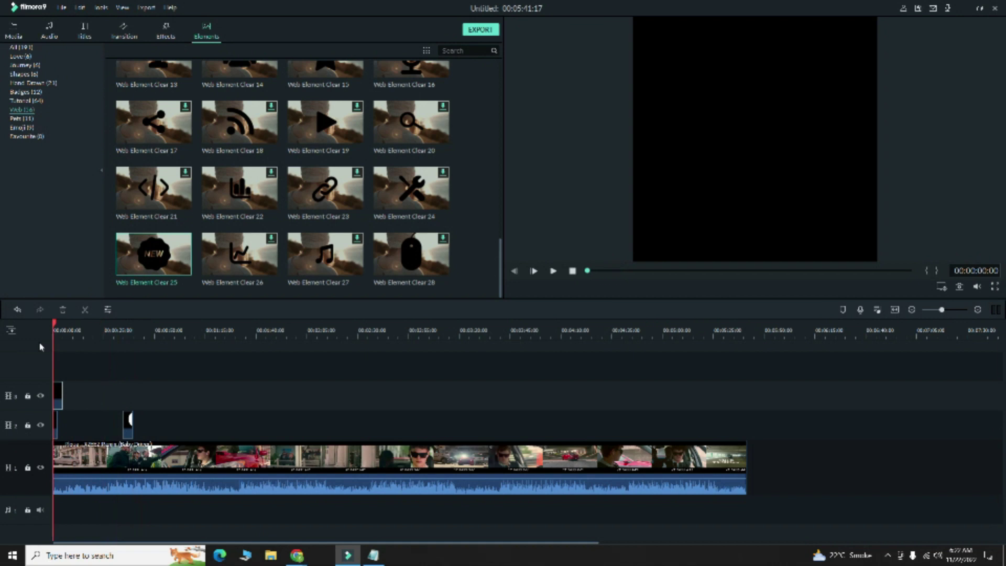
{"action": "left_click", "coordinate": [552, 271]}
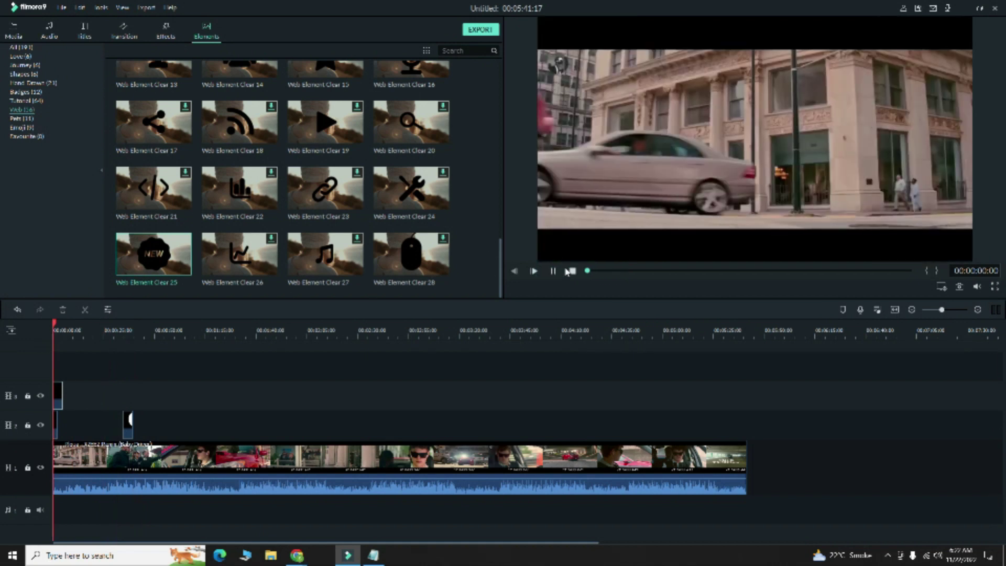
{"action": "left_click", "coordinate": [552, 271]}
{"action": "left_click", "coordinate": [792, 165]}
{"action": "double_click", "coordinate": [794, 166]}
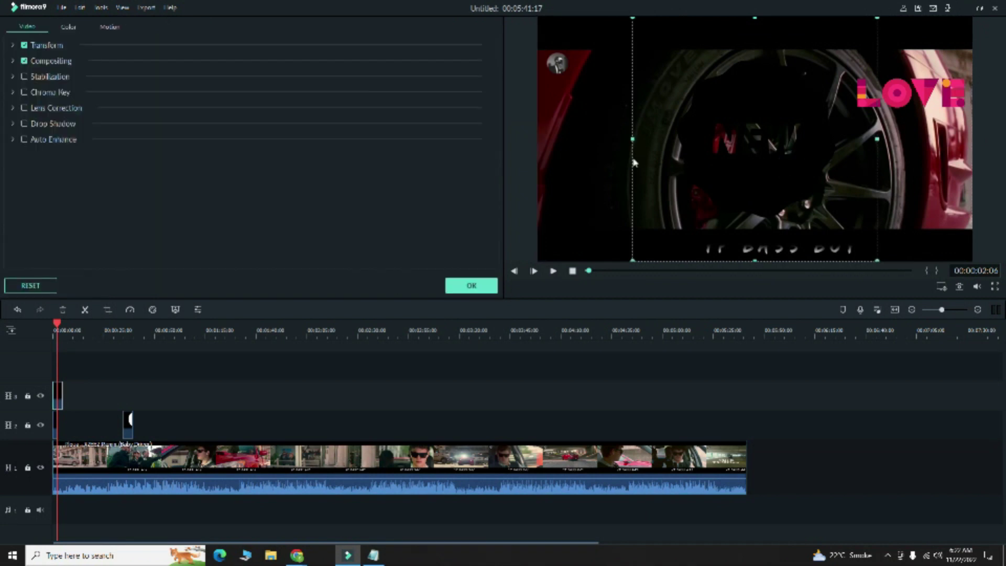
{"action": "left_click", "coordinate": [66, 27]}
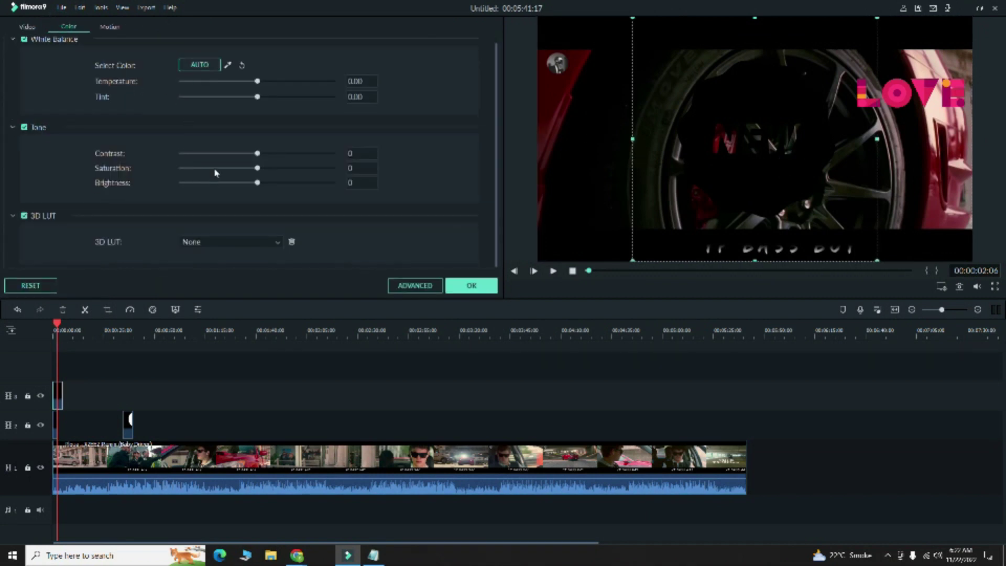
{"action": "left_click", "coordinate": [27, 26]}
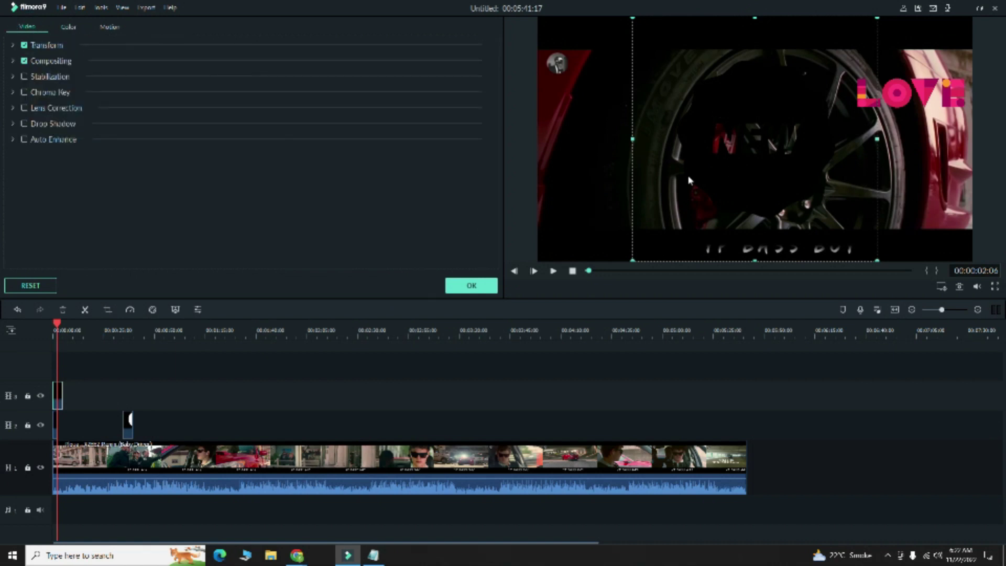
{"action": "left_click_drag", "start_coordinate": [632, 260], "coordinate": [907, 178]}
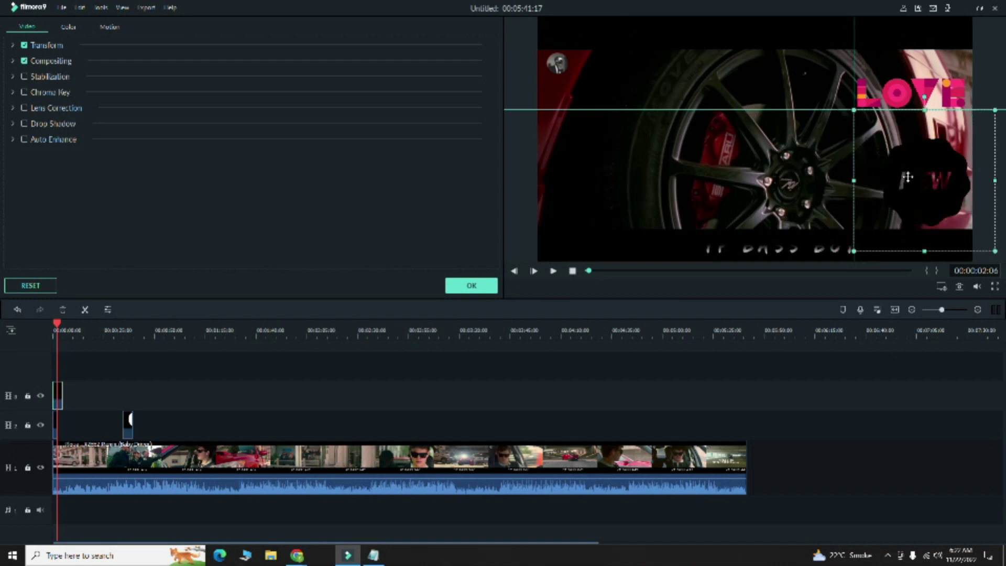
Play back the opening from 00:00:02:06 to about 00:00:08 to check the NEW badge, and close its settings.
{"action": "left_click", "coordinate": [554, 271]}
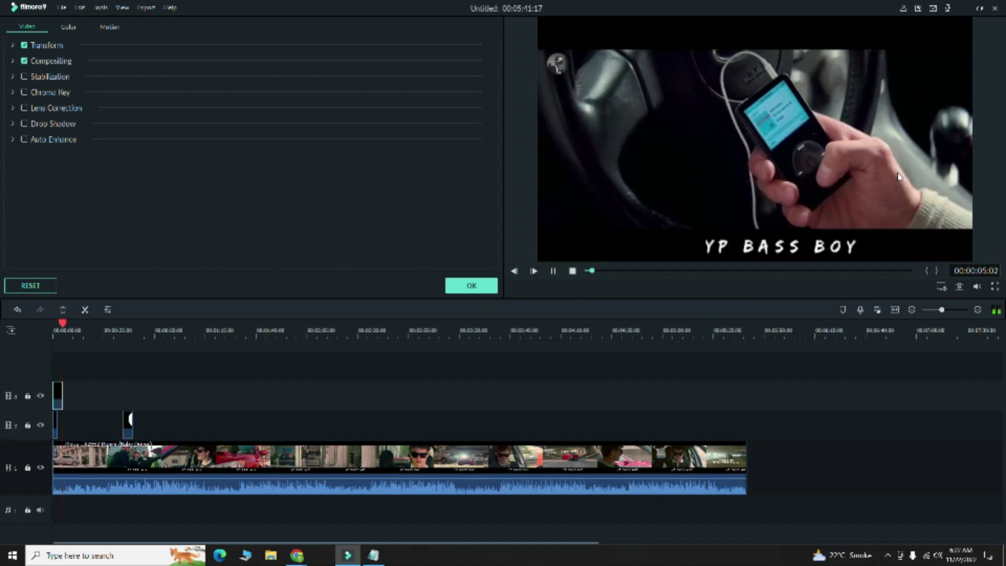
{"action": "left_click", "coordinate": [553, 272]}
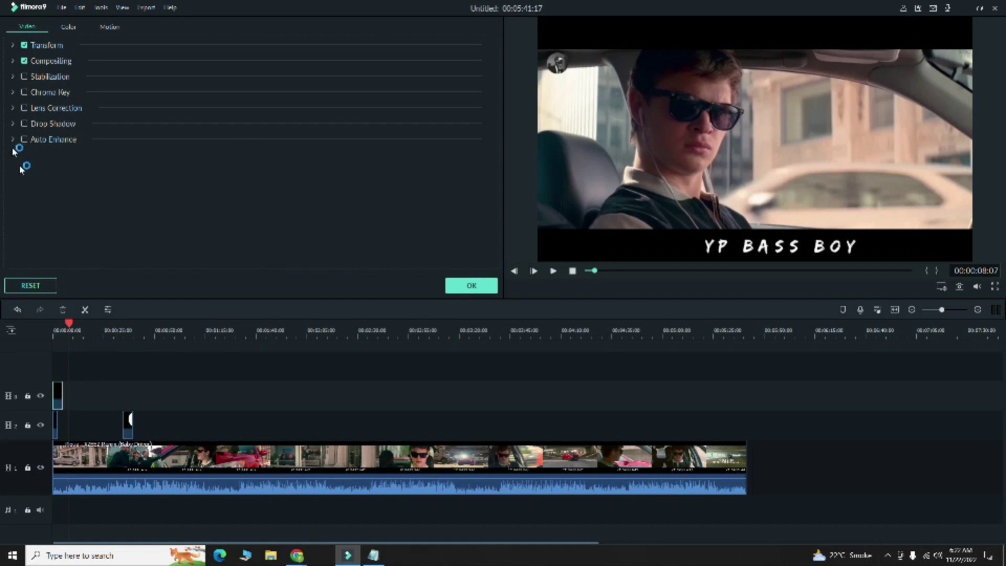
{"action": "left_click", "coordinate": [471, 285]}
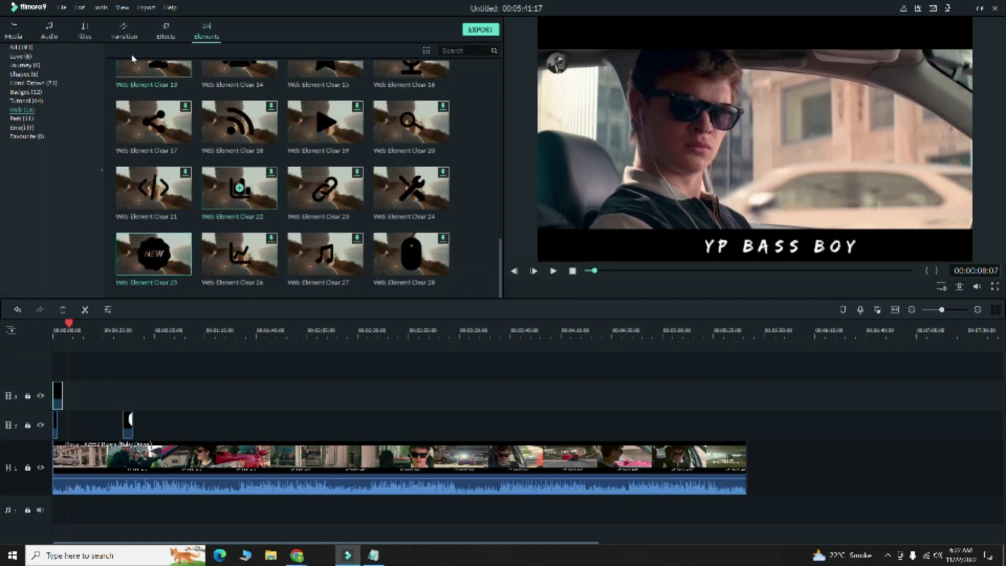
Look through the Web, Emoji and Tutorial element categories for another graphic, previewing some of the white tutorial arrows.
{"action": "scroll", "coordinate": [227, 147], "scroll_direction": "up", "scroll_amount": 5}
{"action": "right_click", "coordinate": [227, 139]}
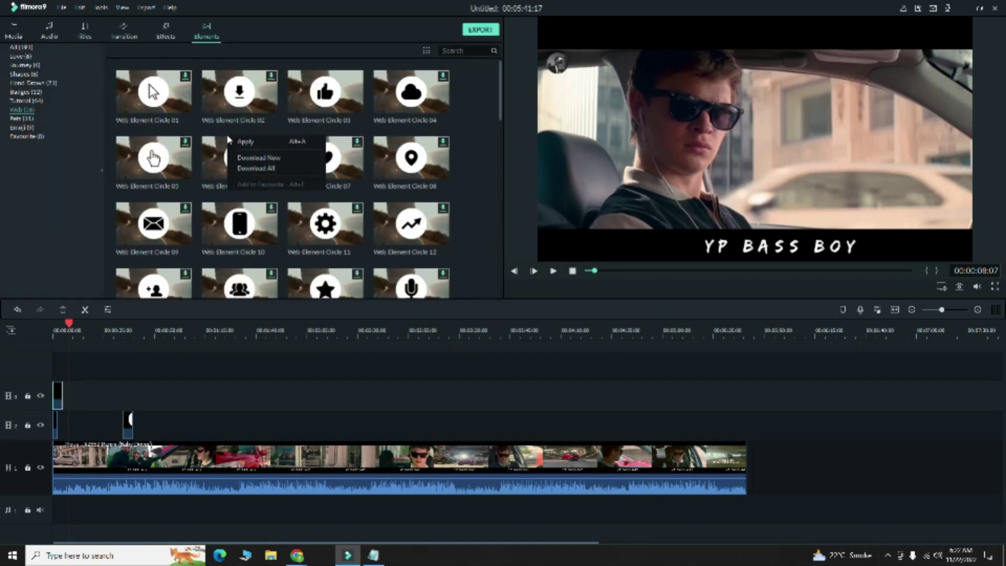
{"action": "left_click", "coordinate": [30, 119]}
{"action": "left_click", "coordinate": [21, 127]}
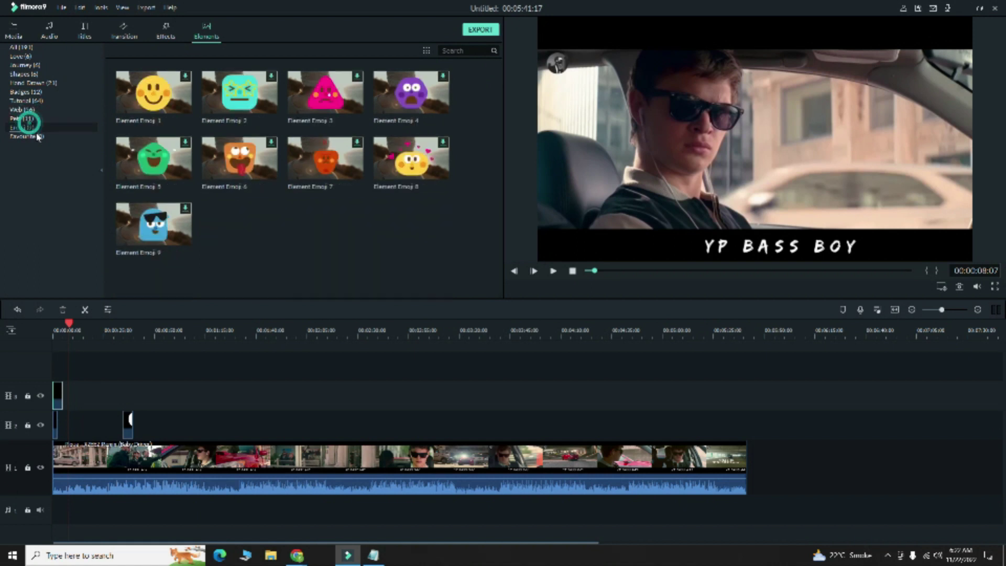
{"action": "left_click", "coordinate": [45, 102]}
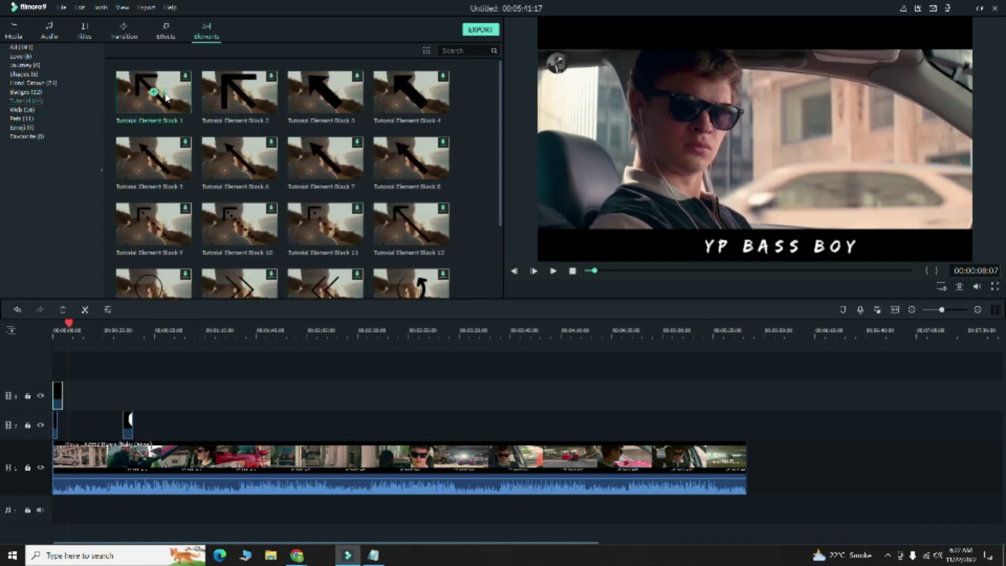
{"action": "scroll", "coordinate": [293, 125], "scroll_direction": "down", "scroll_amount": 10}
{"action": "scroll", "coordinate": [300, 139], "scroll_direction": "down", "scroll_amount": 1}
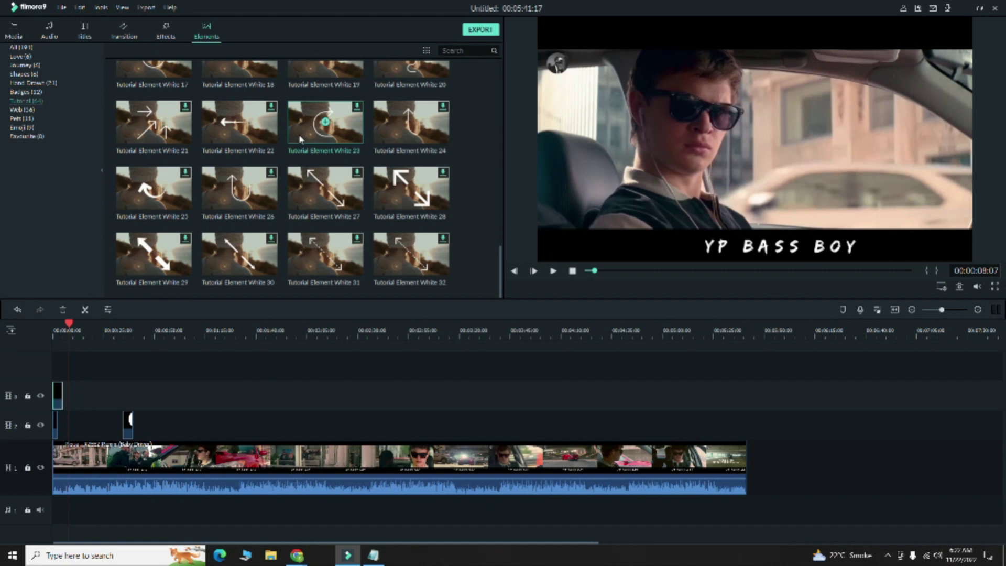
{"action": "left_click", "coordinate": [268, 191]}
{"action": "scroll", "coordinate": [270, 157], "scroll_direction": "up", "scroll_amount": 3}
{"action": "scroll", "coordinate": [322, 150], "scroll_direction": "down", "scroll_amount": 3}
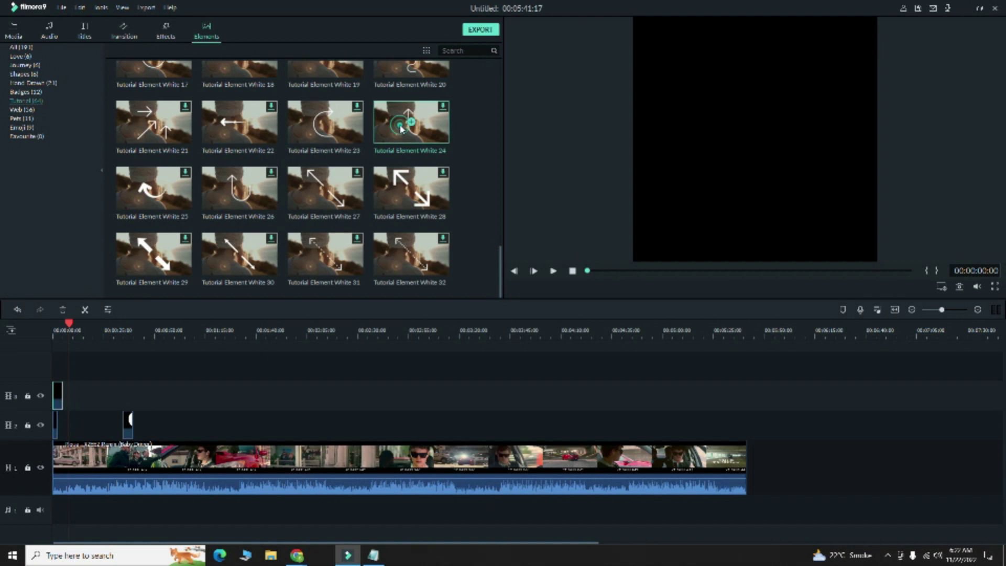
Add Tutorial Element Black 1 to the second video track at the playhead near 00:00:08 and play it back.
{"action": "scroll", "coordinate": [210, 120], "scroll_direction": "up", "scroll_amount": 12}
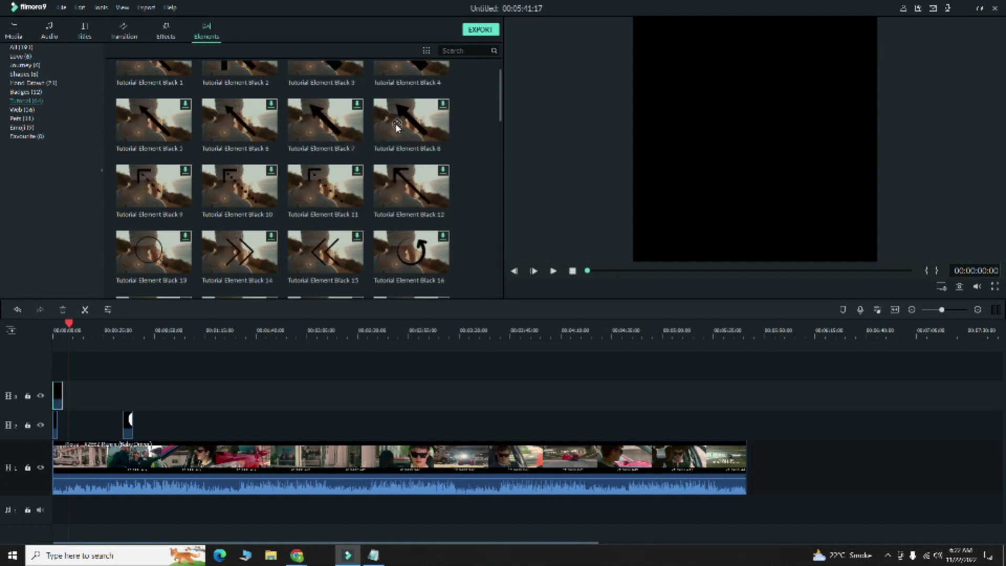
{"action": "left_click_drag", "start_coordinate": [154, 107], "coordinate": [70, 430]}
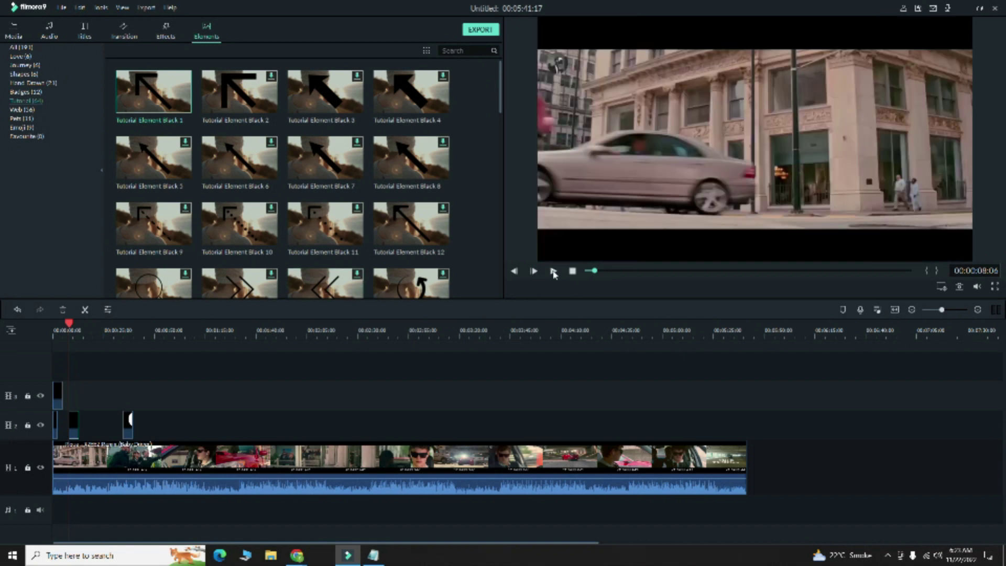
{"action": "left_click", "coordinate": [553, 272]}
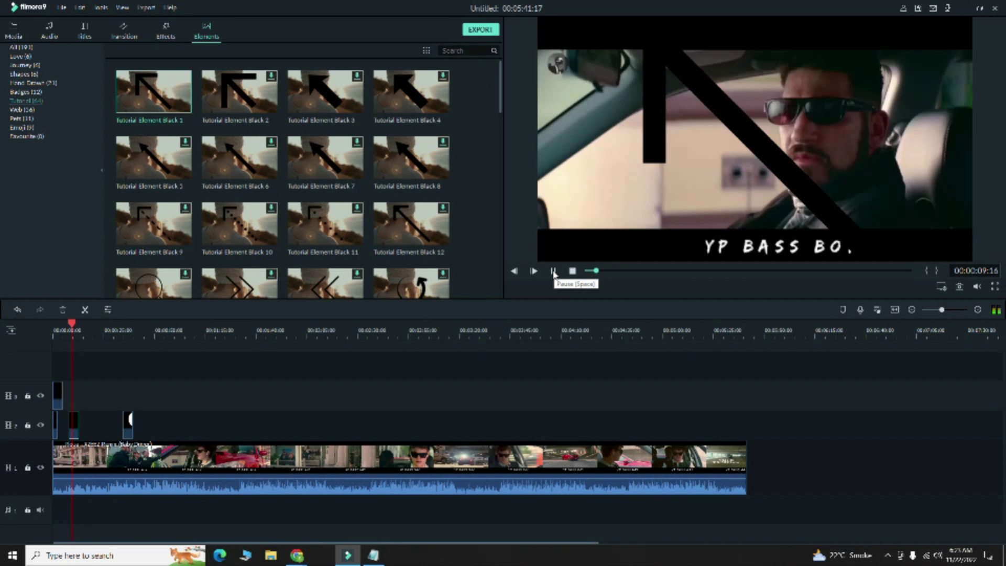
Around 00:00:10:04, shrink the black tutorial arrow to just under half its size and move it to the frame's lower right.
{"action": "left_click", "coordinate": [553, 271]}
{"action": "left_click", "coordinate": [747, 131]}
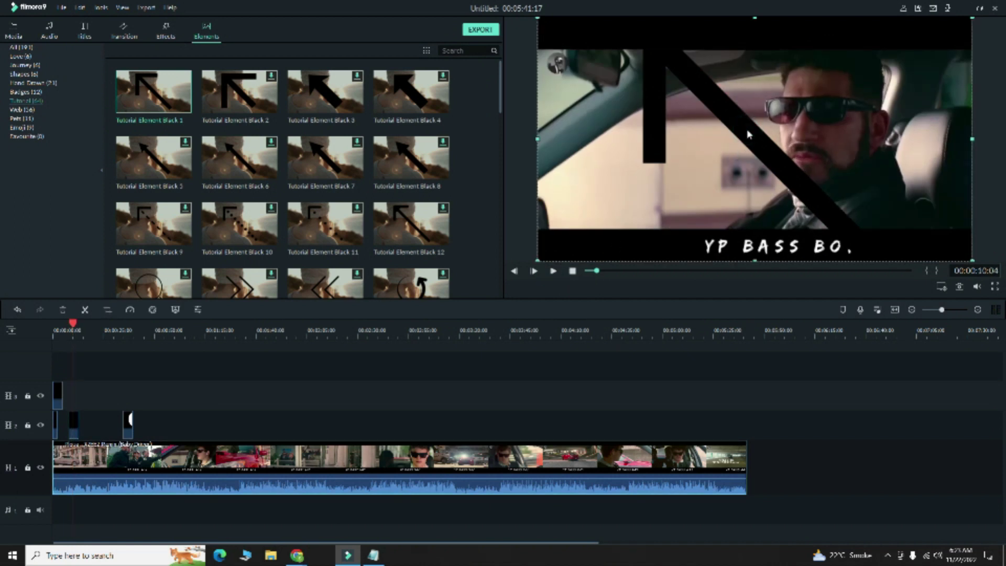
{"action": "double_click", "coordinate": [747, 129]}
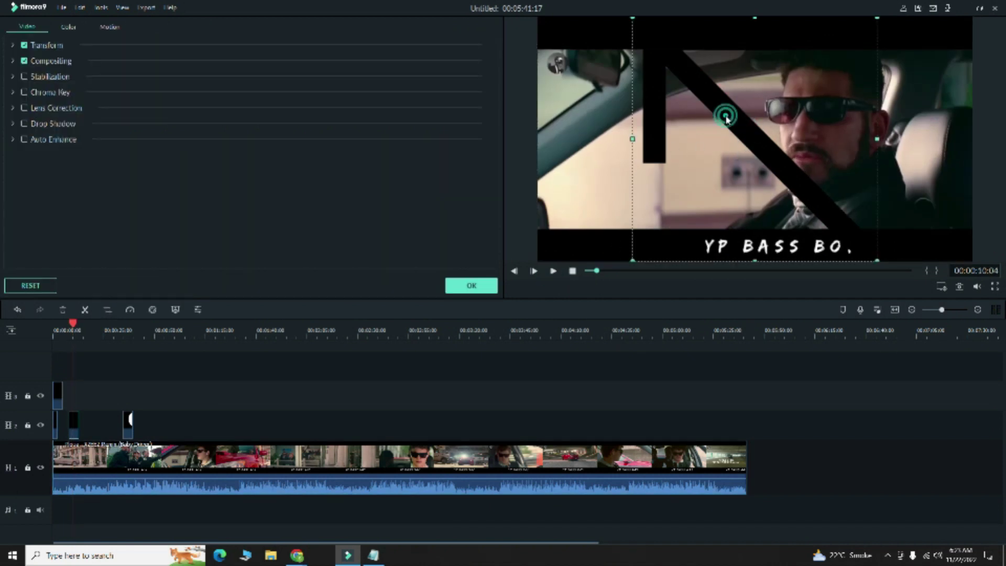
{"action": "left_click", "coordinate": [639, 257]}
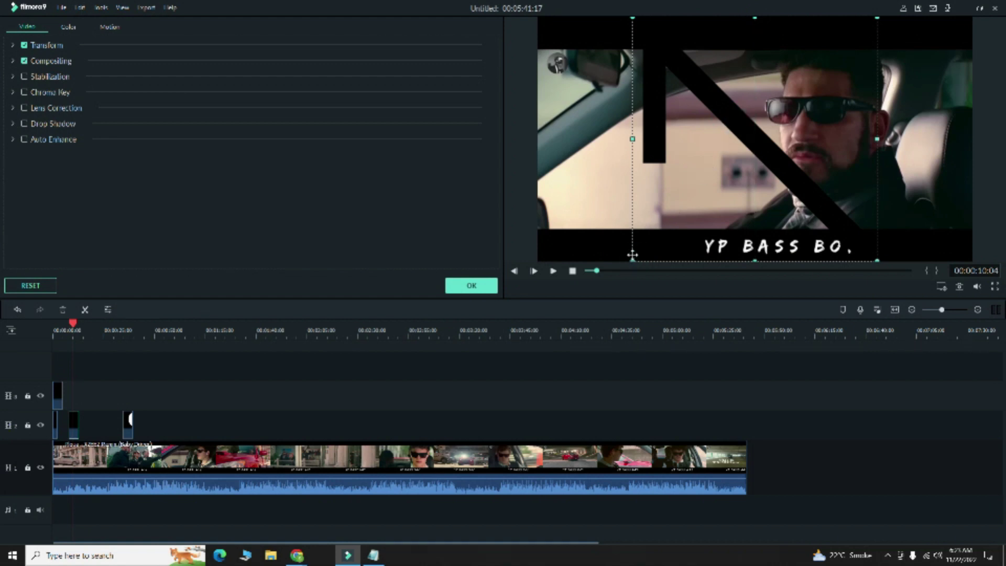
{"action": "left_click_drag", "start_coordinate": [633, 258], "coordinate": [826, 124]}
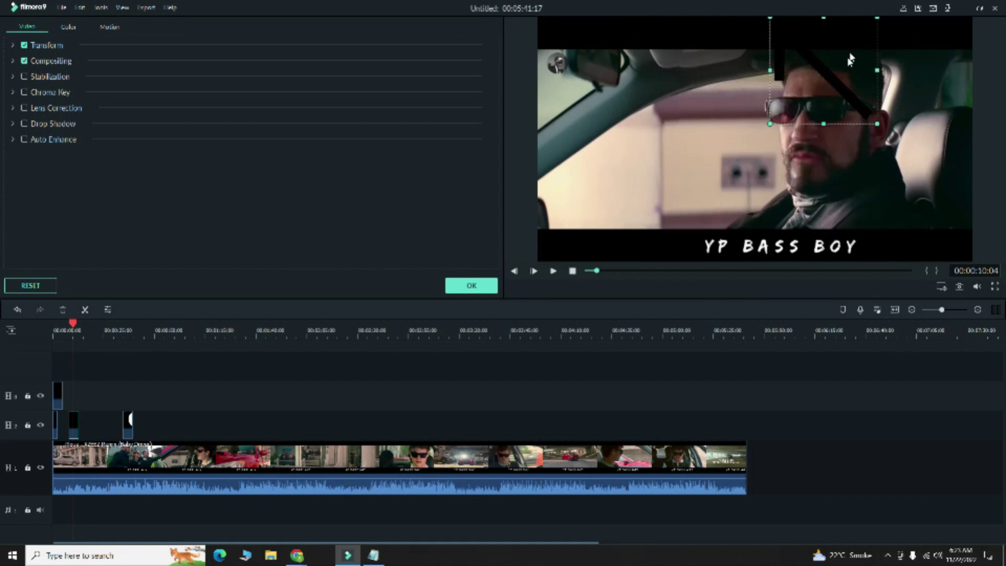
{"action": "left_click_drag", "start_coordinate": [833, 77], "coordinate": [919, 216]}
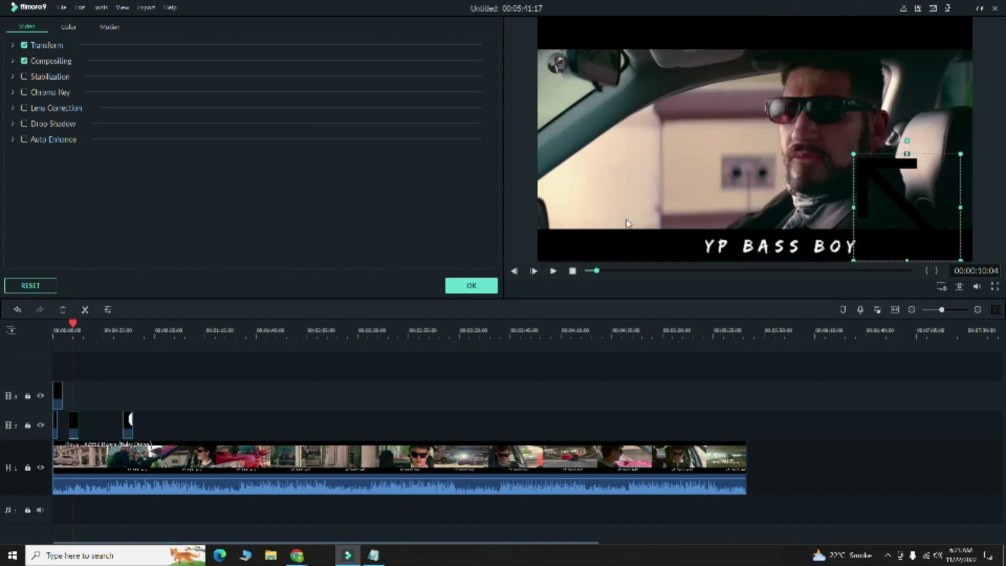
{"action": "left_click", "coordinate": [472, 285]}
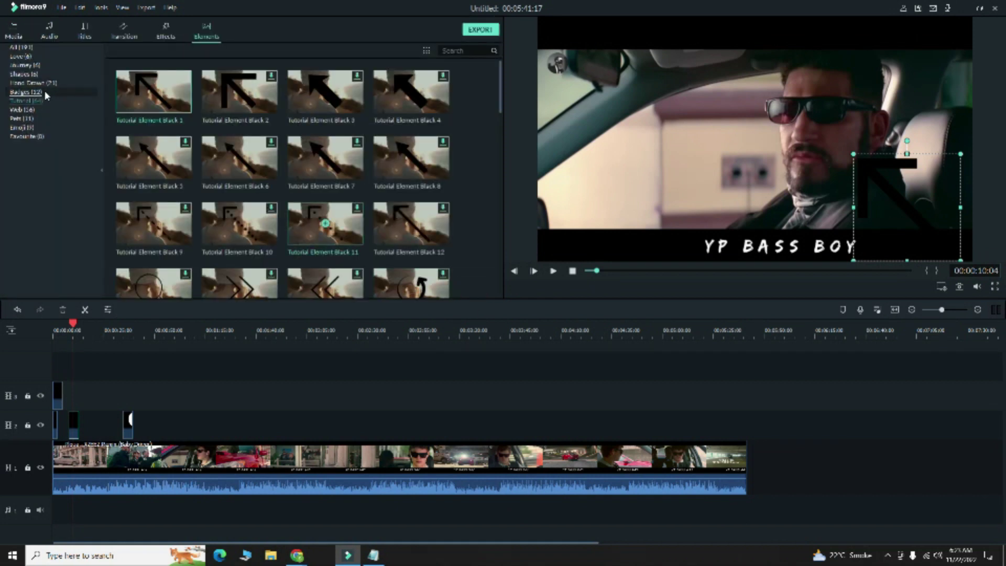
Download Element Motion Shape 1 from the Shapes category and place it on the third video track near 00:00:24.
{"action": "left_click", "coordinate": [44, 74]}
{"action": "mouse_move", "coordinate": [153, 108]}
{"action": "mouse_move", "coordinate": [238, 110]}
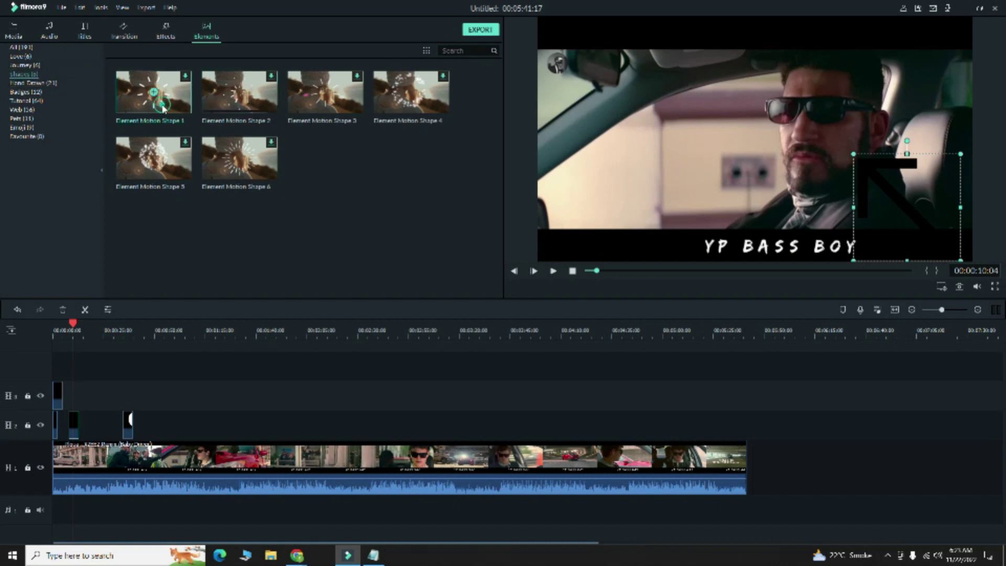
{"action": "right_click", "coordinate": [172, 107]}
{"action": "left_click", "coordinate": [219, 123]}
{"action": "left_click", "coordinate": [178, 107]}
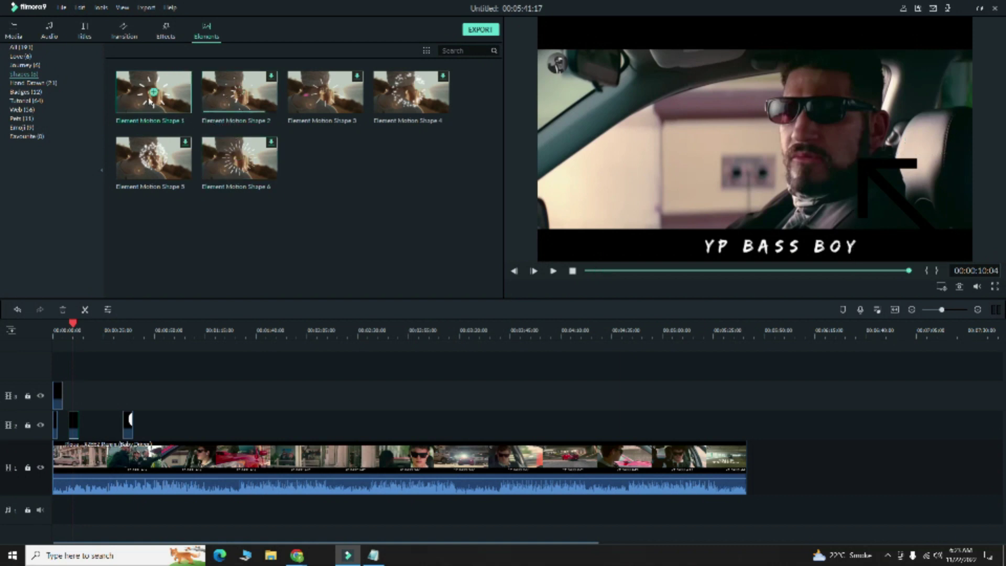
{"action": "mouse_move", "coordinate": [178, 107]}
{"action": "left_mouse_down"}
{"action": "mouse_move", "coordinate": [184, 191]}
{"action": "mouse_move", "coordinate": [135, 397]}
{"action": "mouse_move", "coordinate": [125, 400]}
{"action": "left_mouse_up"}
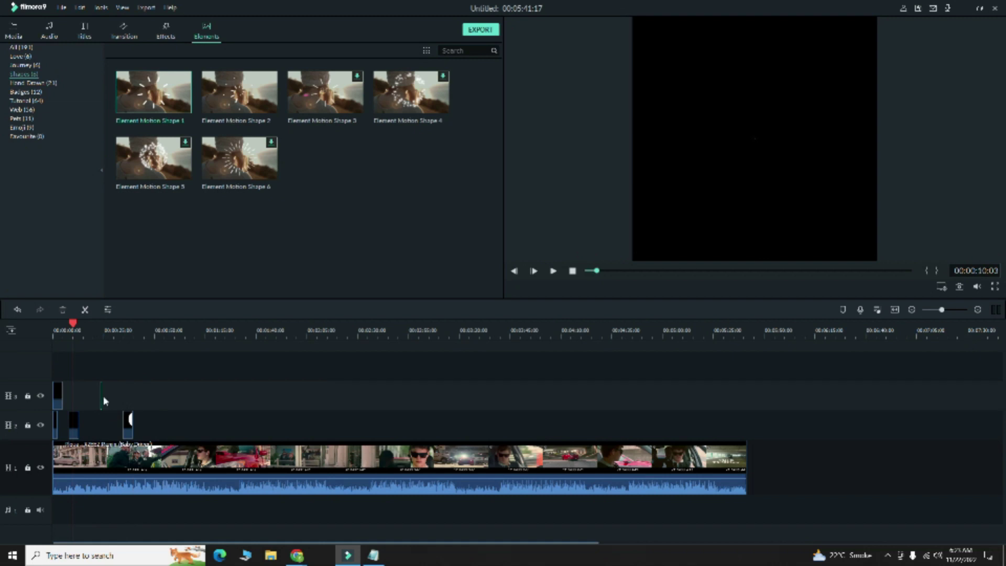
Try to lengthen the short Element Motion Shape 1 clip, undo the recent changes and redo its placement.
{"action": "left_click_drag", "start_coordinate": [111, 398], "coordinate": [121, 399]}
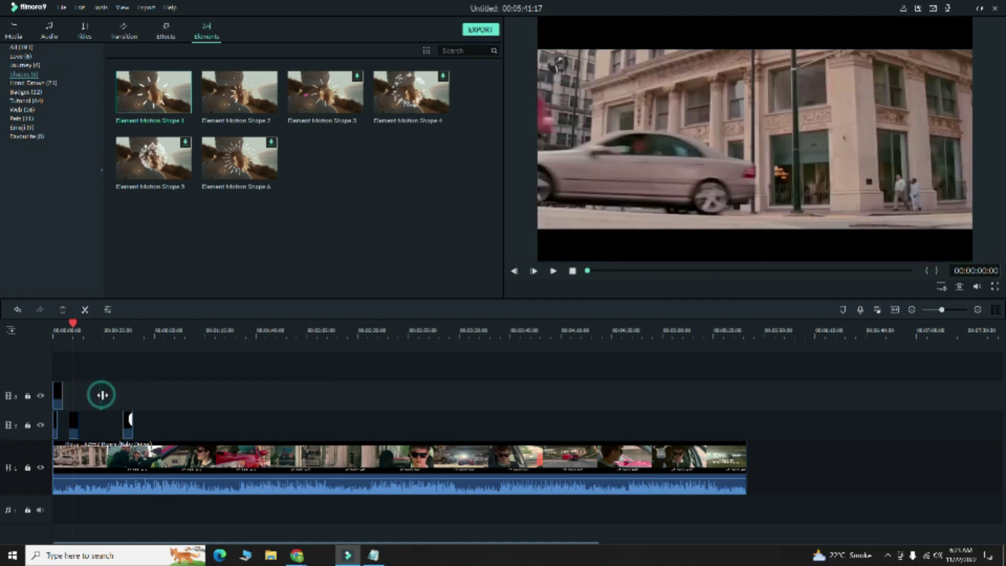
{"action": "left_click", "coordinate": [17, 310]}
{"action": "left_click", "coordinate": [16, 309]}
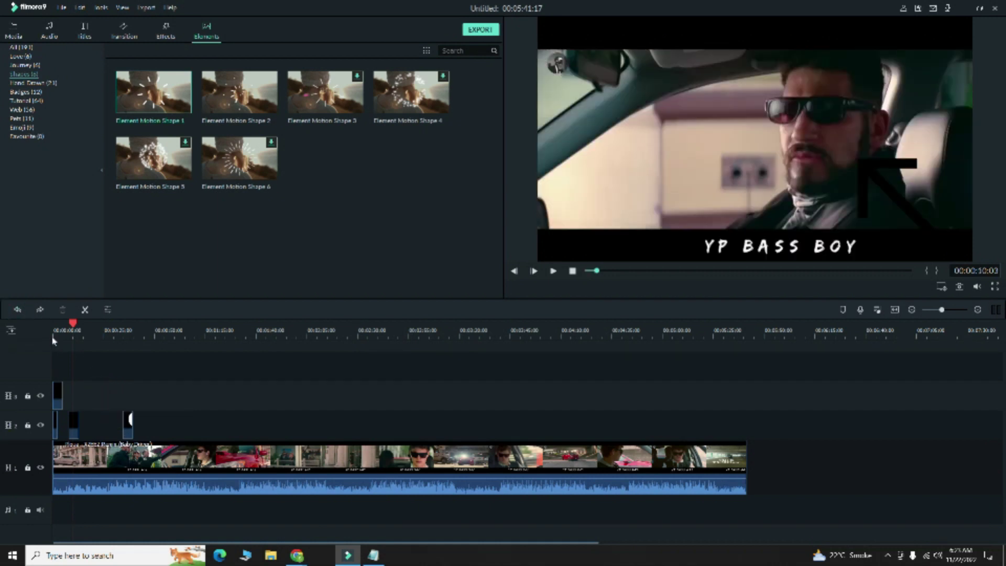
{"action": "left_click", "coordinate": [39, 309]}
Look through the Hand Drawn, Pets and Emoji element categories for another graphic.
{"action": "left_click", "coordinate": [37, 83]}
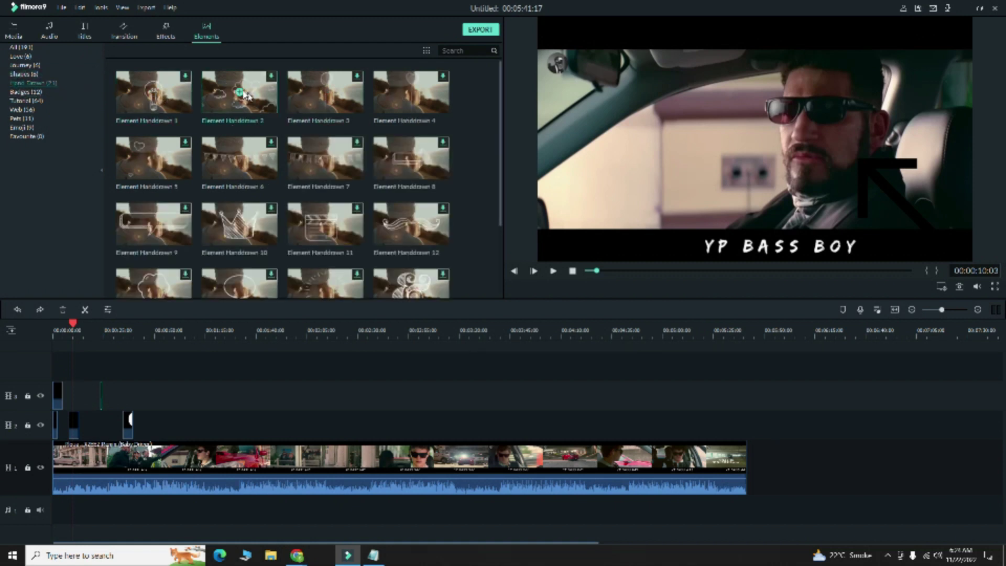
{"action": "left_click", "coordinate": [176, 103]}
{"action": "scroll", "coordinate": [367, 123], "scroll_direction": "down", "scroll_amount": 5}
{"action": "scroll", "coordinate": [272, 133], "scroll_direction": "up", "scroll_amount": 5}
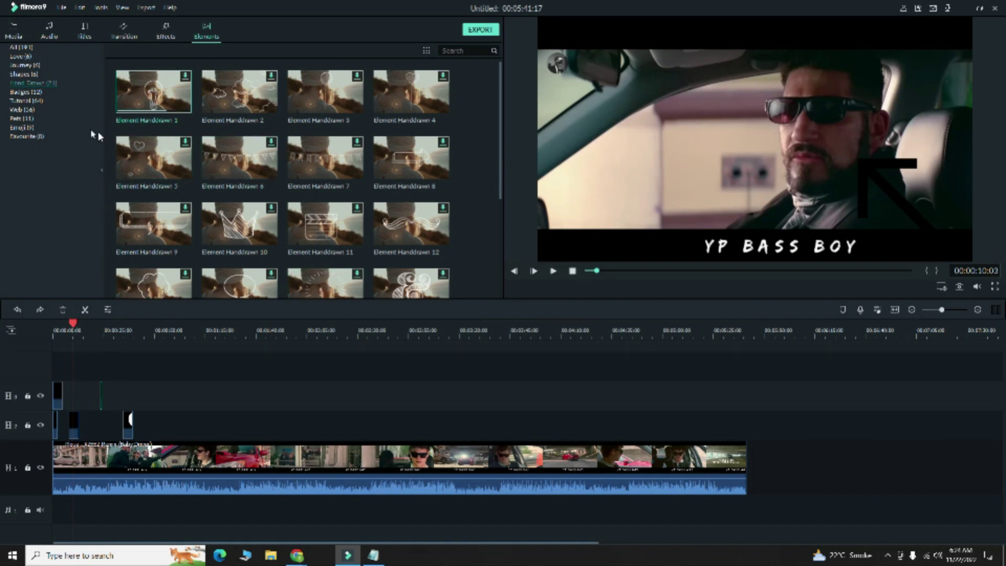
{"action": "left_click", "coordinate": [24, 118]}
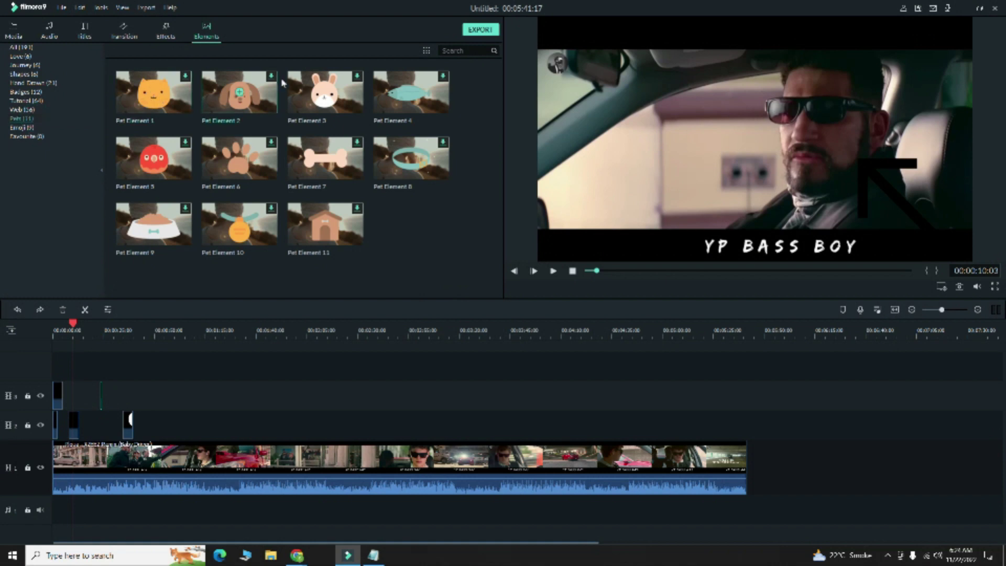
{"action": "left_click", "coordinate": [37, 127]}
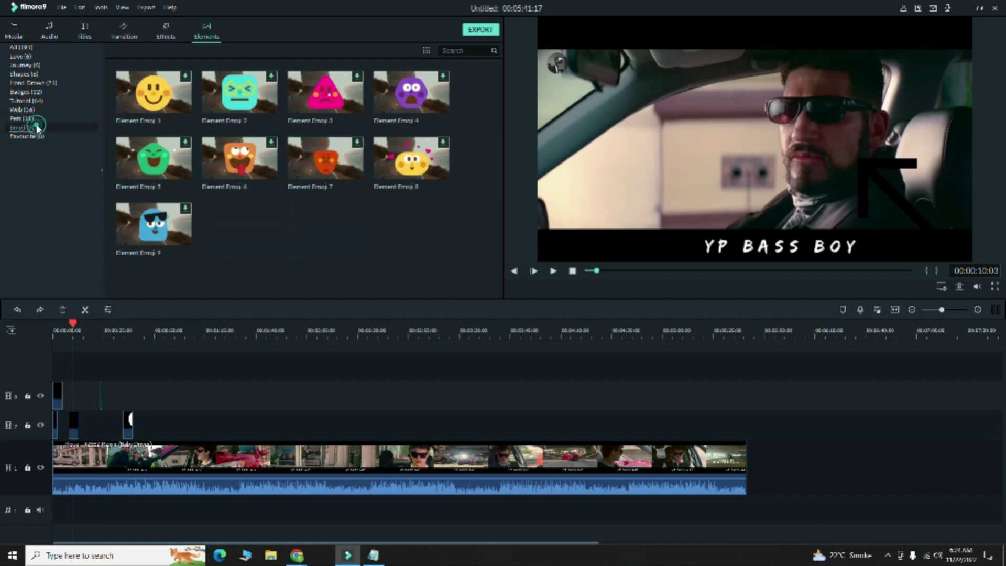
Place Element Emoji 1 on the third video track directly above the arrow clip near 00:00:08 and play it back briefly.
{"action": "left_click_drag", "start_coordinate": [170, 104], "coordinate": [101, 410]}
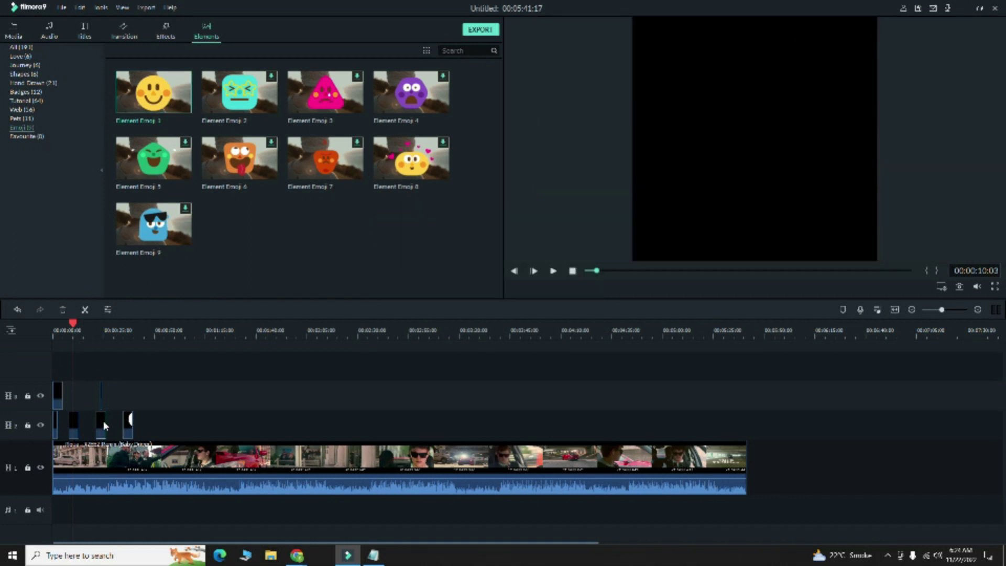
{"action": "left_click_drag", "start_coordinate": [102, 423], "coordinate": [75, 410]}
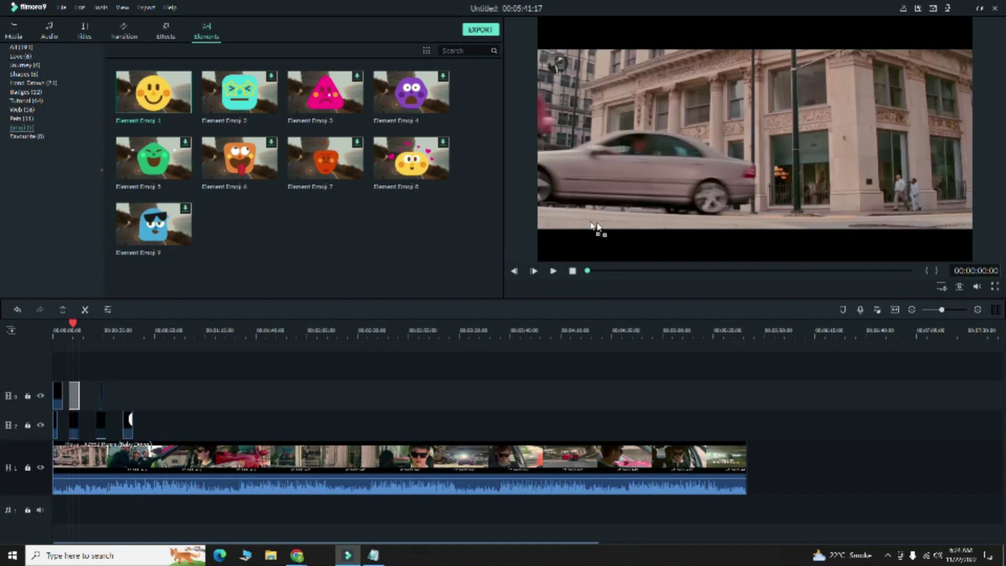
{"action": "left_click", "coordinate": [551, 271]}
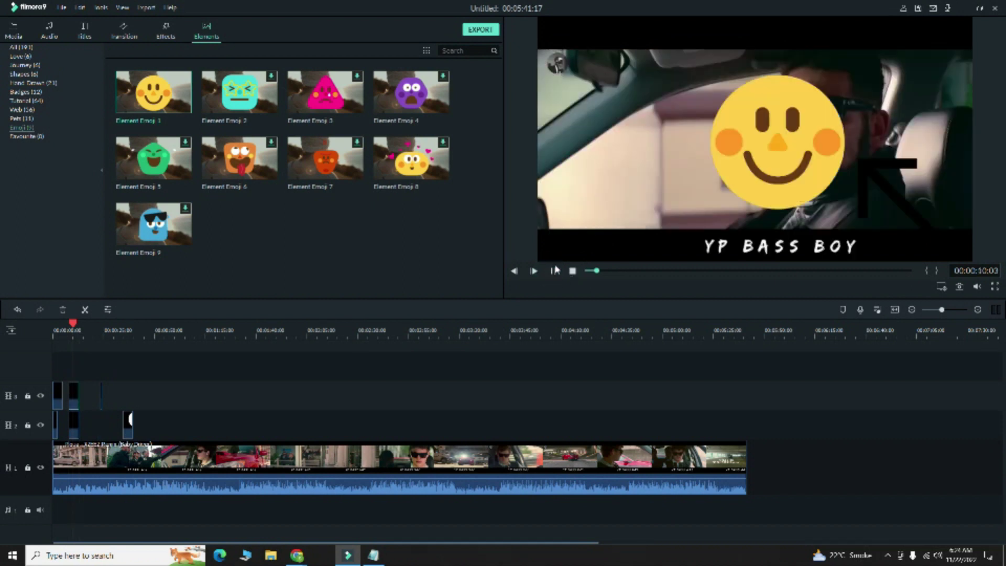
{"action": "left_click", "coordinate": [553, 271]}
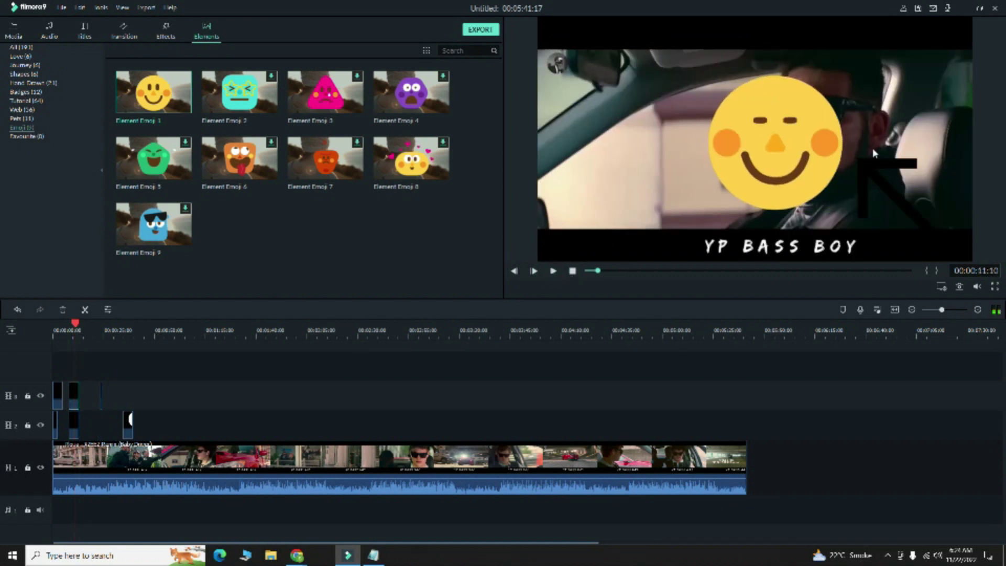
Shrink the smiley emoji by its lower-left corner in the preview and play the video onward to check it.
{"action": "double_click", "coordinate": [796, 164]}
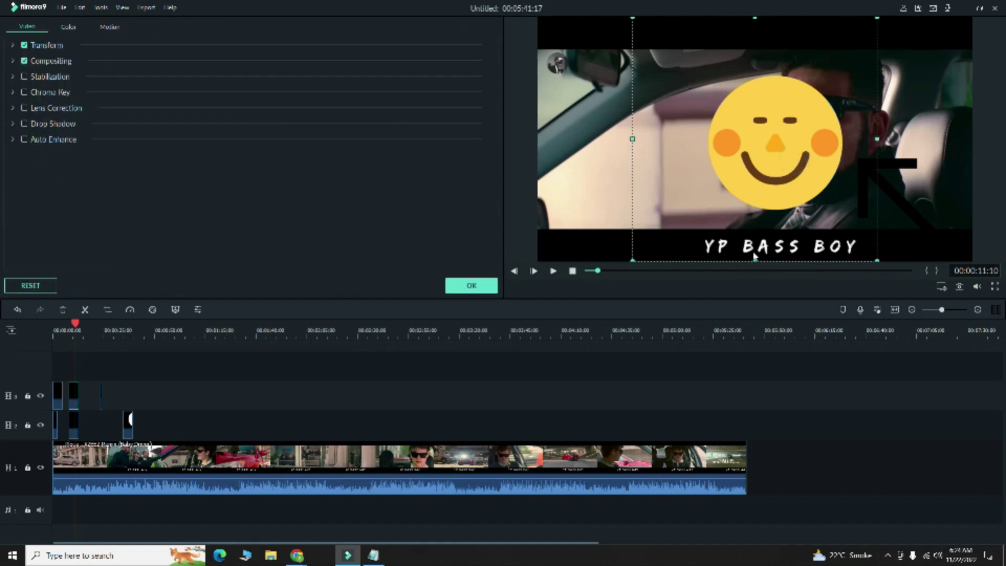
{"action": "left_click_drag", "start_coordinate": [636, 258], "coordinate": [797, 153]}
{"action": "left_click", "coordinate": [555, 271]}
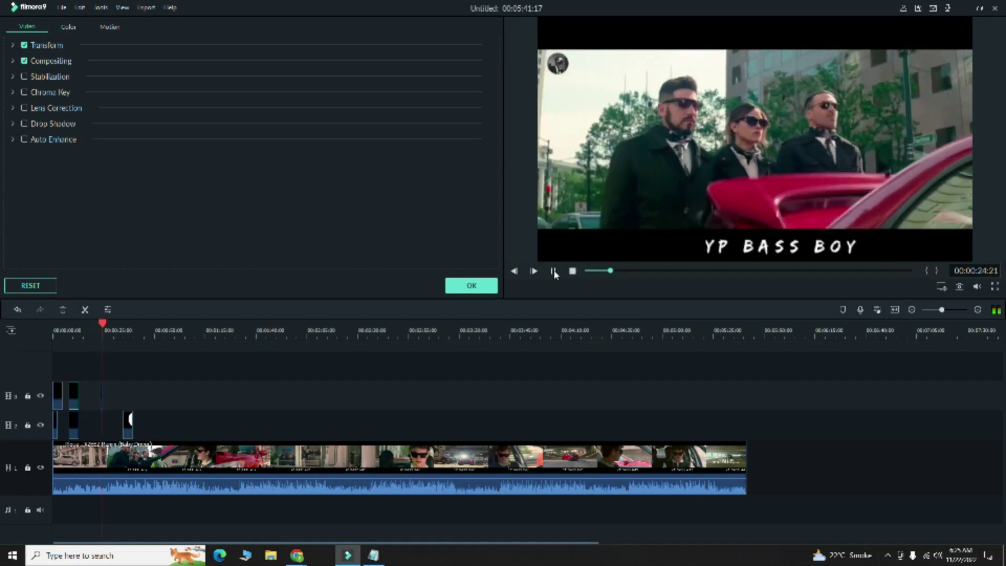
Replay the short Motion Shape clip from 00:00:23:05 to 00:00:24:12 and close the emoji's settings.
{"action": "left_click", "coordinate": [552, 270]}
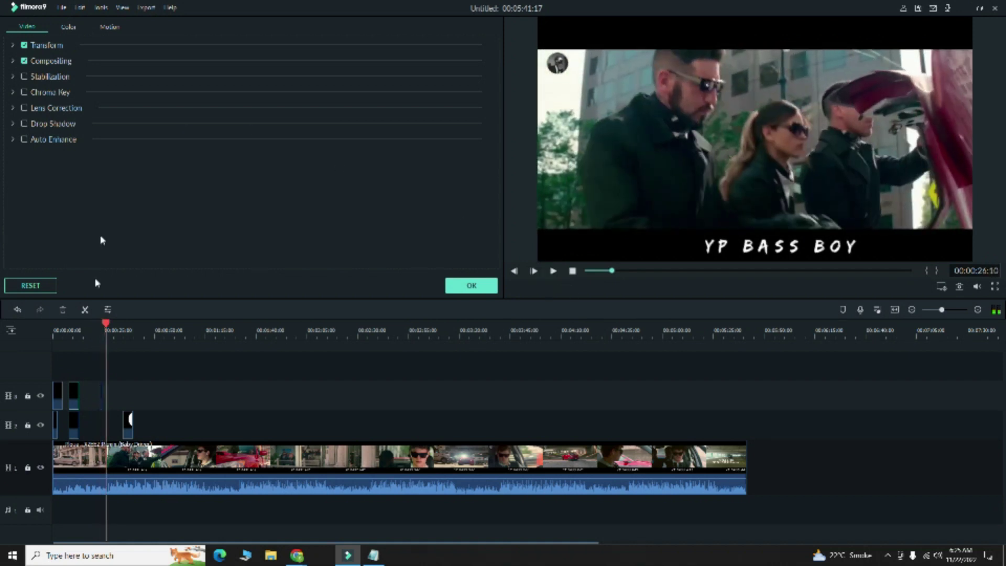
{"action": "left_click_drag", "start_coordinate": [106, 327], "coordinate": [100, 327]}
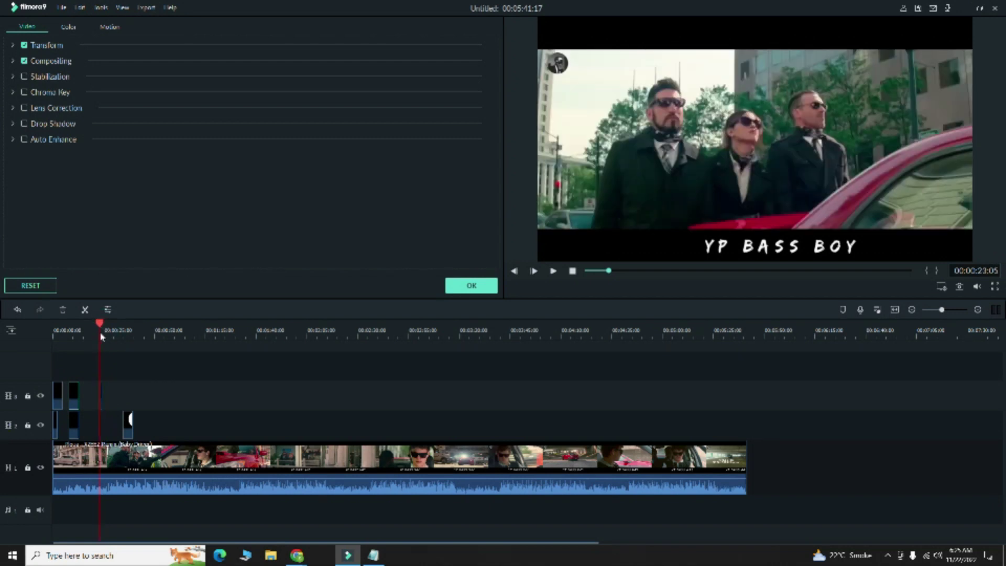
{"action": "left_click", "coordinate": [552, 272]}
{"action": "left_click", "coordinate": [553, 271]}
{"action": "left_click", "coordinate": [479, 285]}
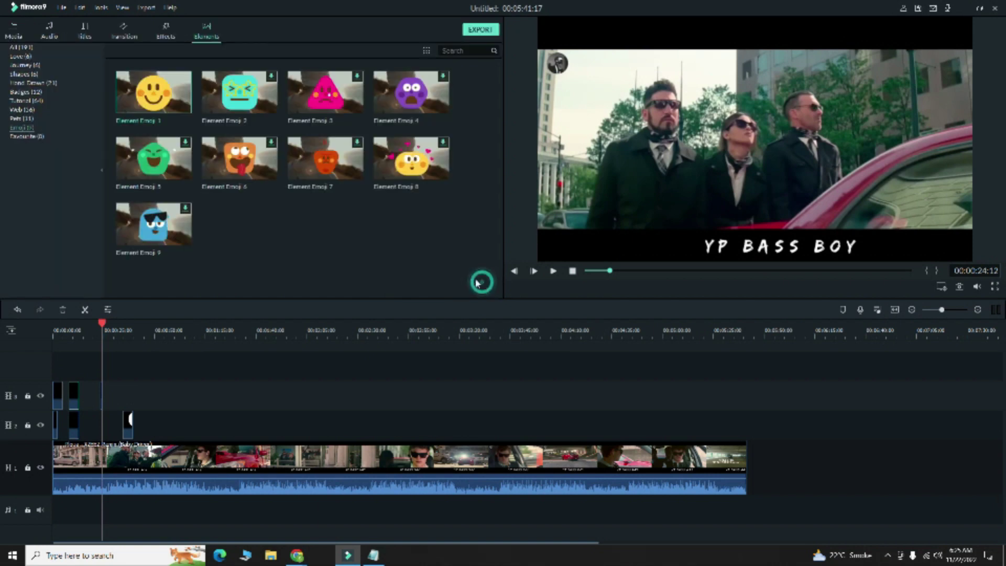
Browse the full list of elements, glance through the transition and title libraries, and return to the elements.
{"action": "left_click", "coordinate": [47, 49]}
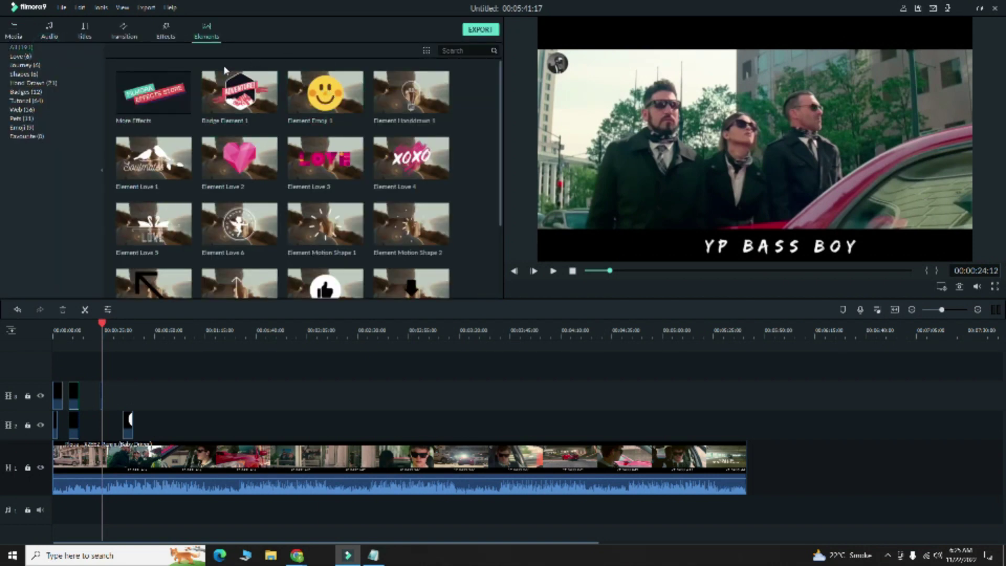
{"action": "left_click", "coordinate": [71, 121]}
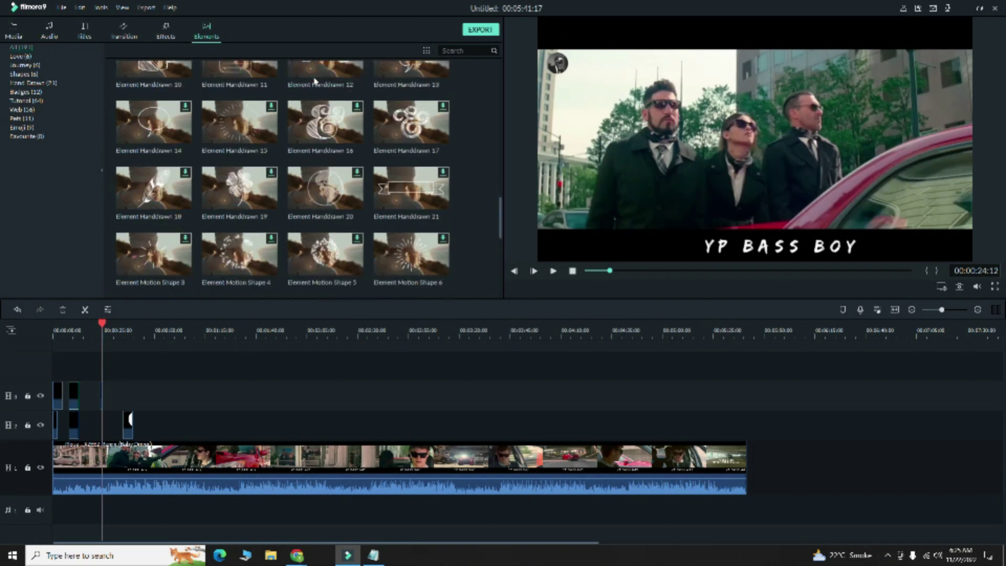
{"action": "left_click", "coordinate": [169, 29]}
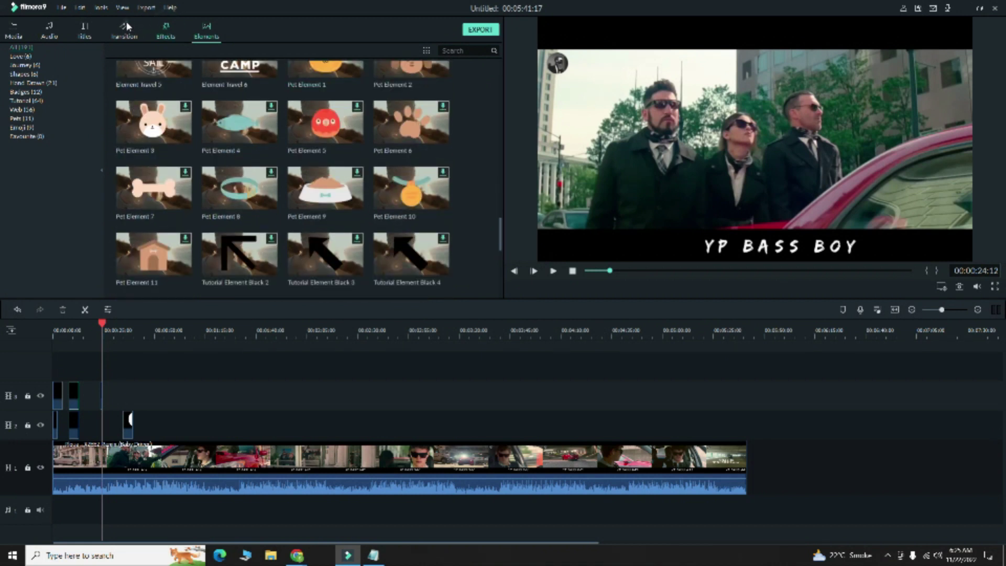
{"action": "left_click", "coordinate": [125, 27]}
{"action": "left_click", "coordinate": [93, 32]}
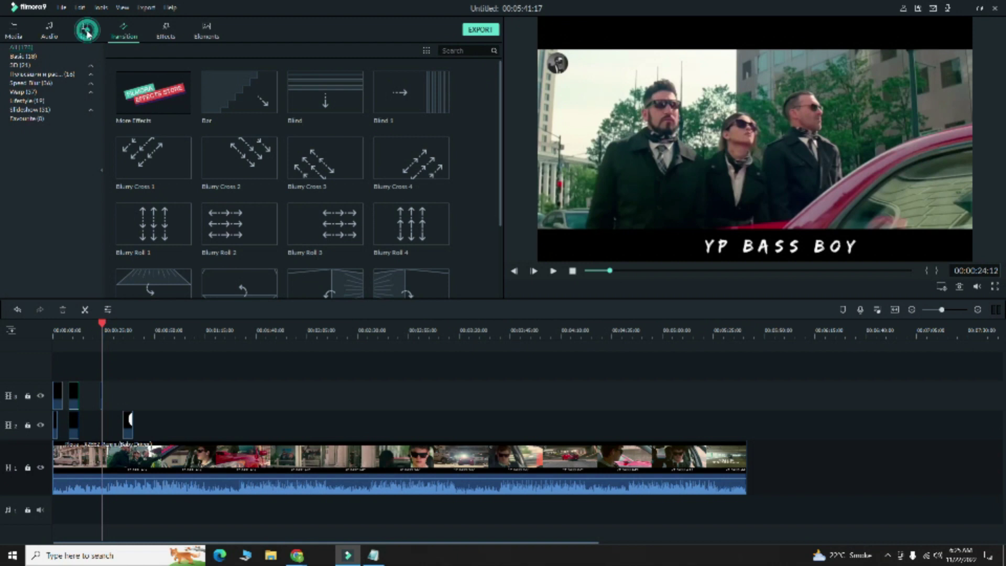
{"action": "left_click", "coordinate": [199, 31]}
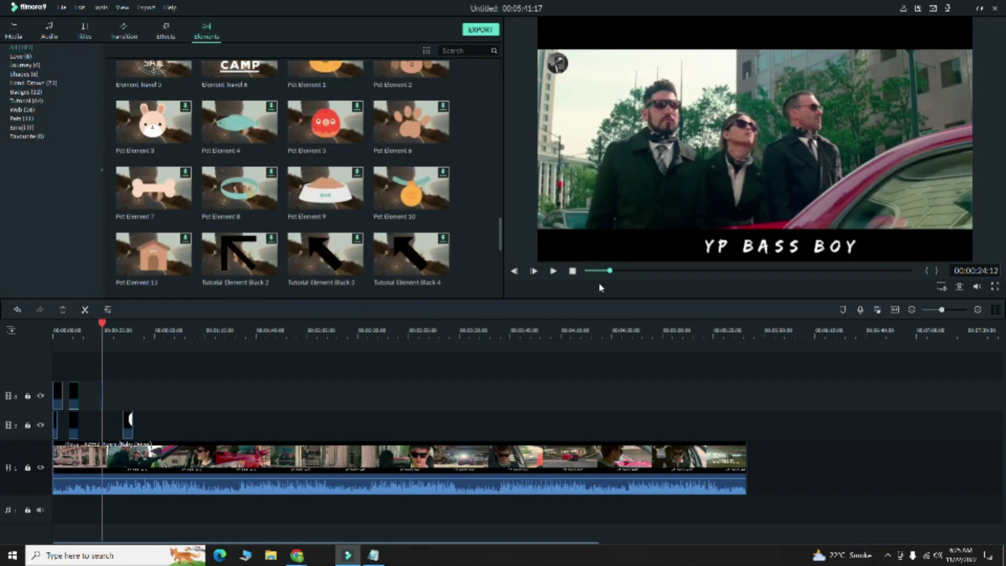